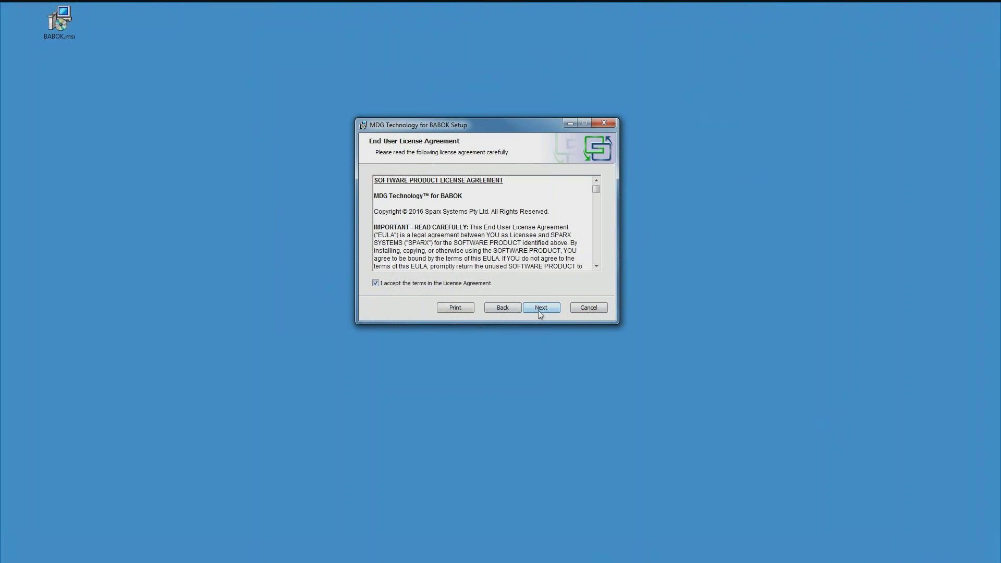
# Install MDG Technology for BABOK by completing the setup wizard from the license agreement through to its end
pyautogui.click(540, 313)
pyautogui.click(541, 313)
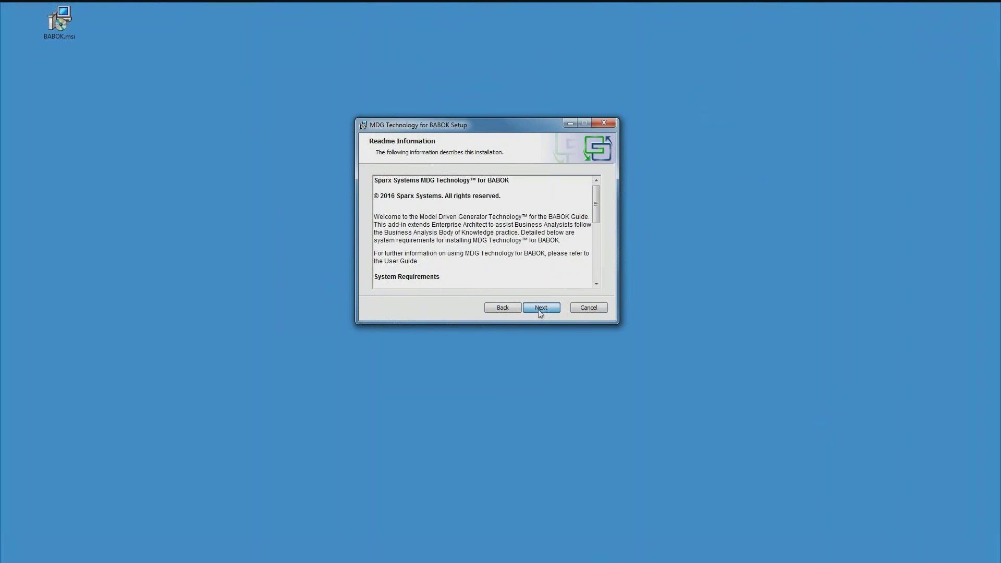
pyautogui.click(540, 313)
pyautogui.click(539, 310)
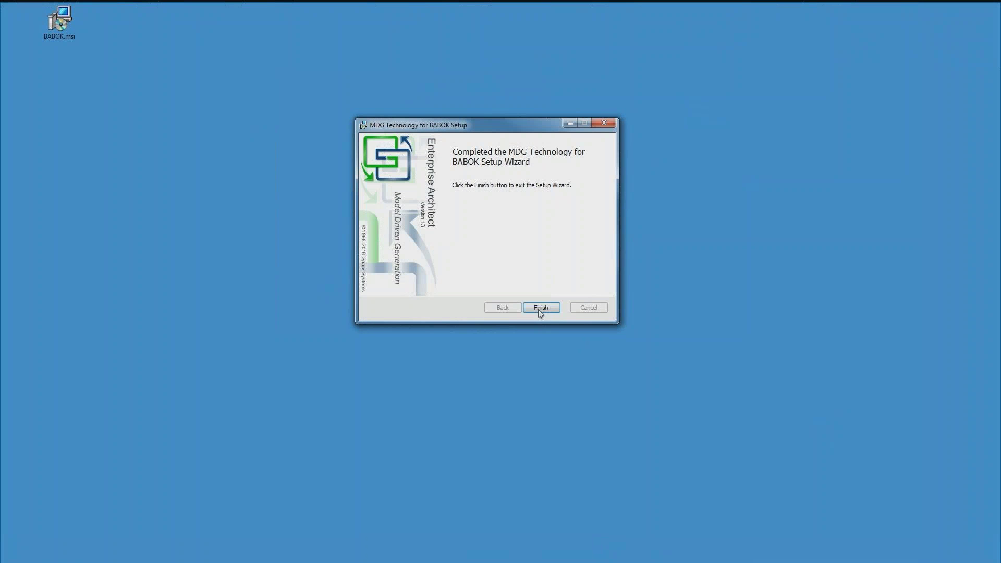
pyautogui.click(546, 308)
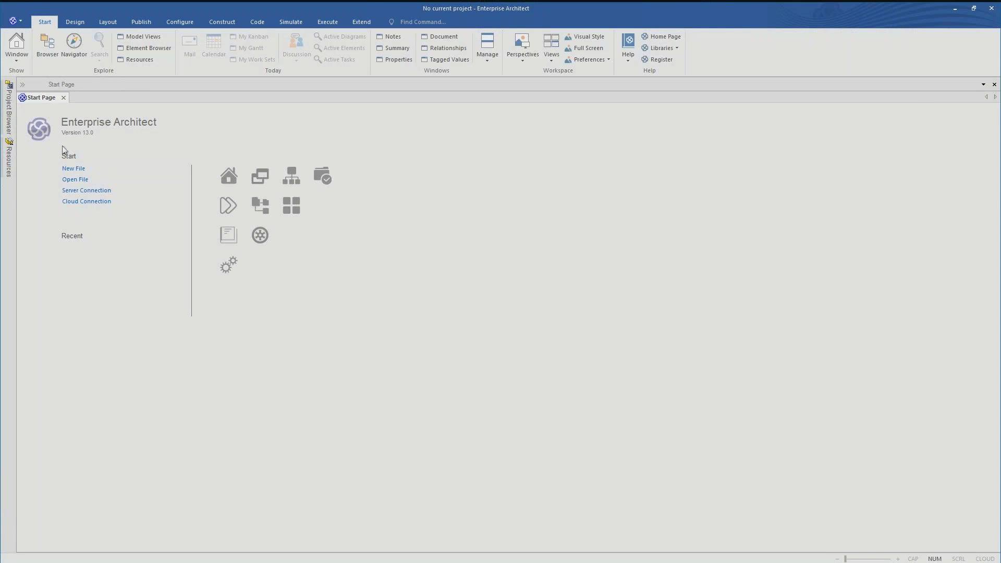
# Create a new Enterprise Architect project file named babok-introduction on the Desktop
pyautogui.click(70, 168)
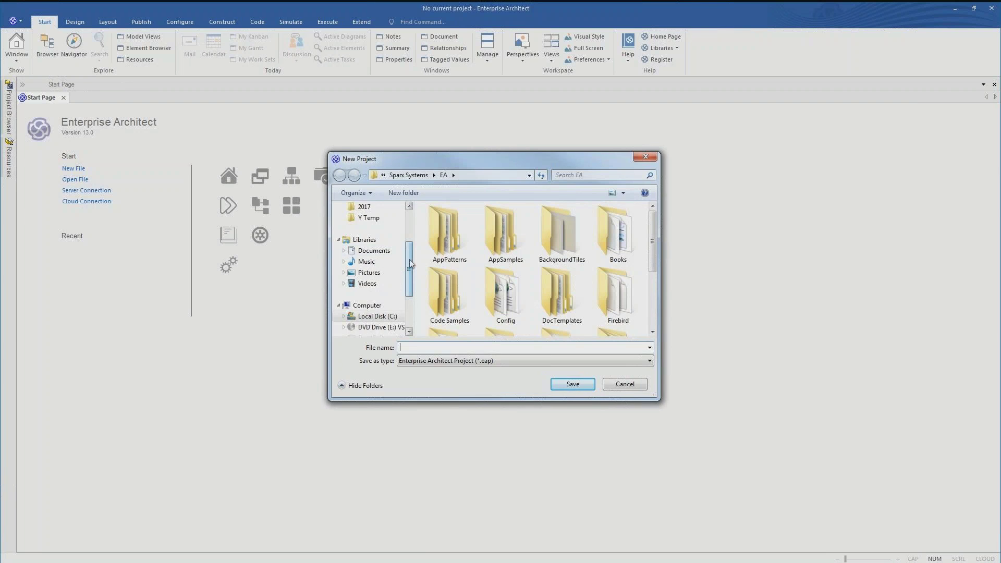
pyautogui.scroll(2, 384, 253)
pyautogui.click(369, 222)
pyautogui.click(432, 347)
pyautogui.write('babok-introduction')
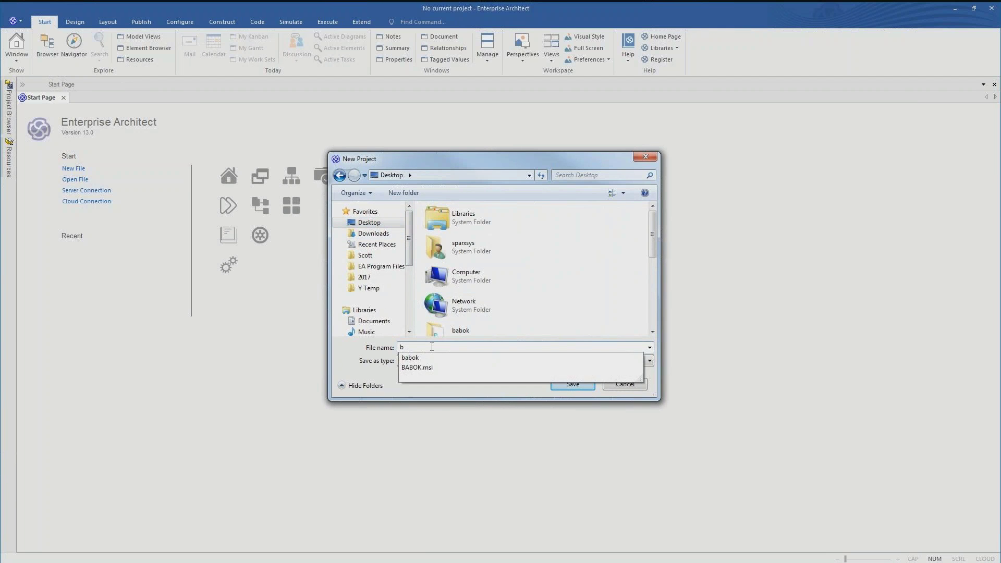
pyautogui.click(574, 384)
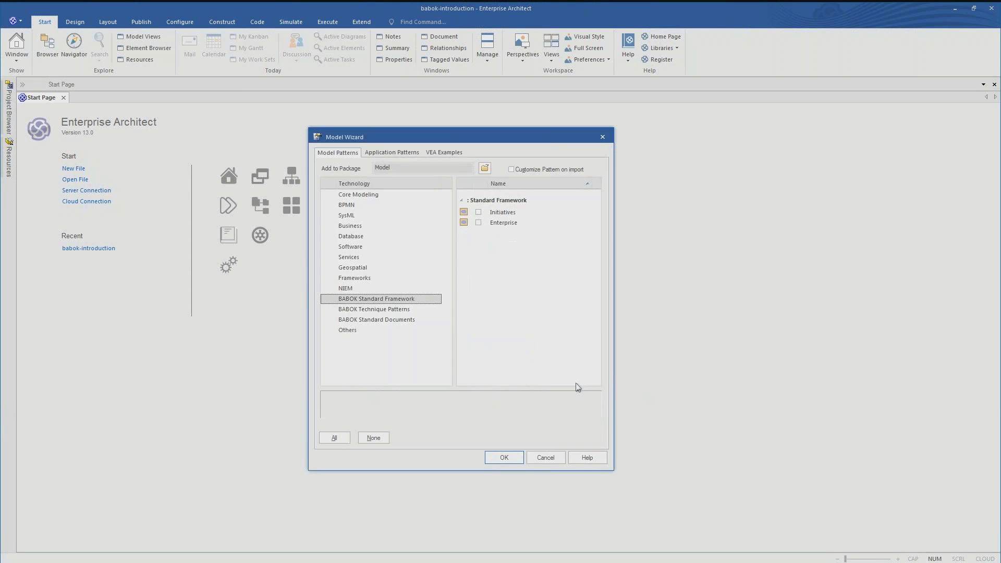
# Review the BABOK pattern groups, then choose the Enterprise pattern from BABOK Standard Framework with pattern customization on import enabled
pyautogui.click(368, 310)
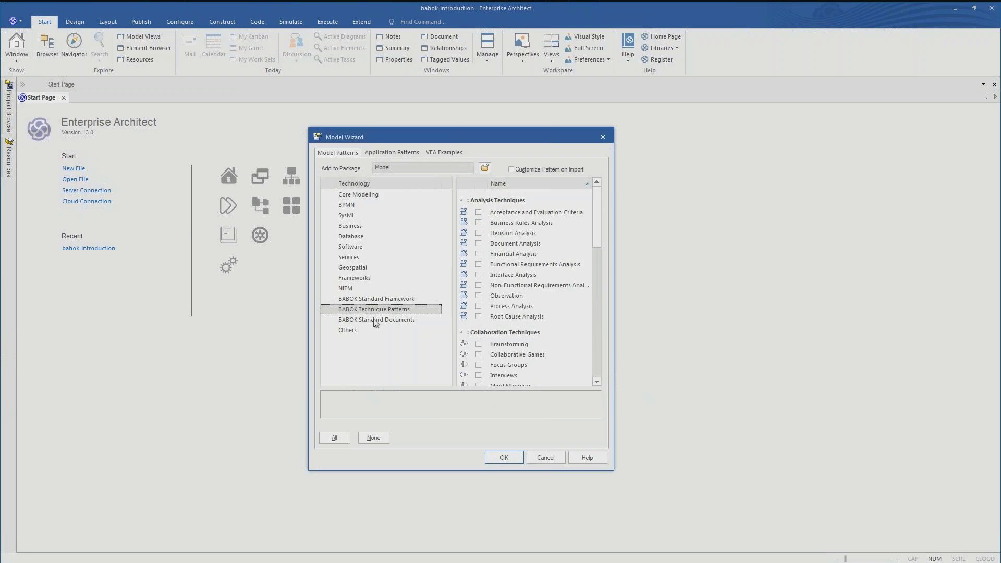
pyautogui.click(375, 322)
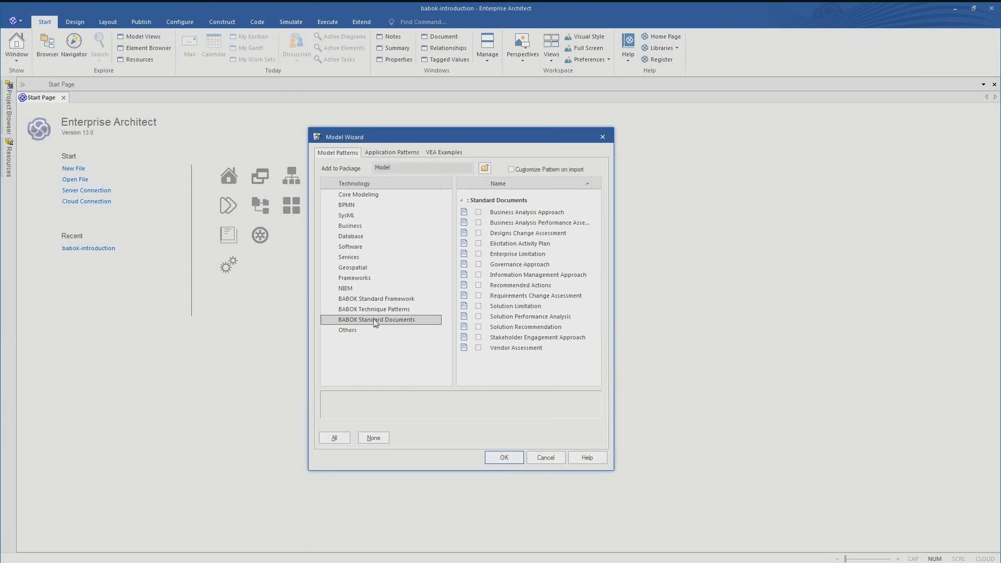
pyautogui.click(382, 298)
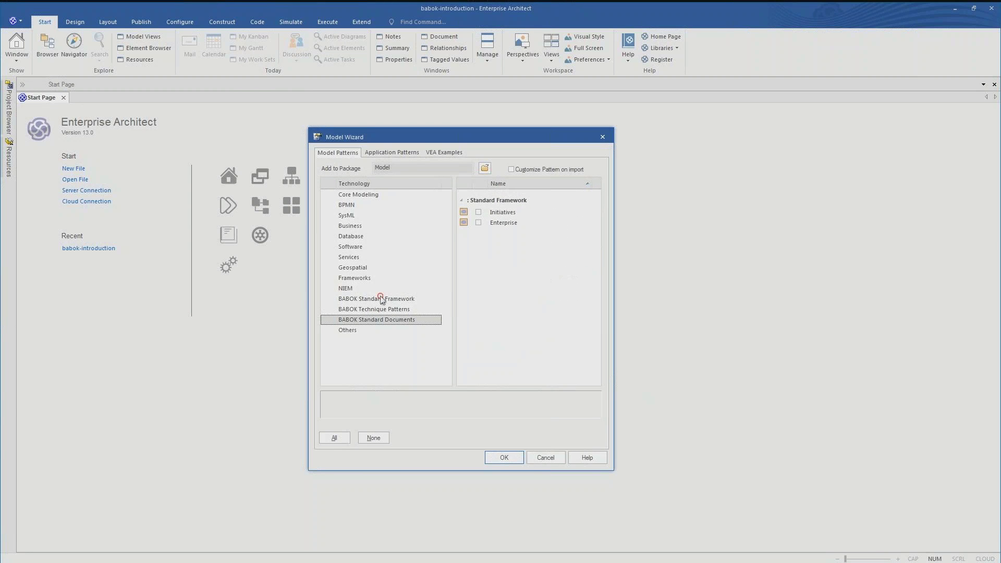
pyautogui.click(479, 223)
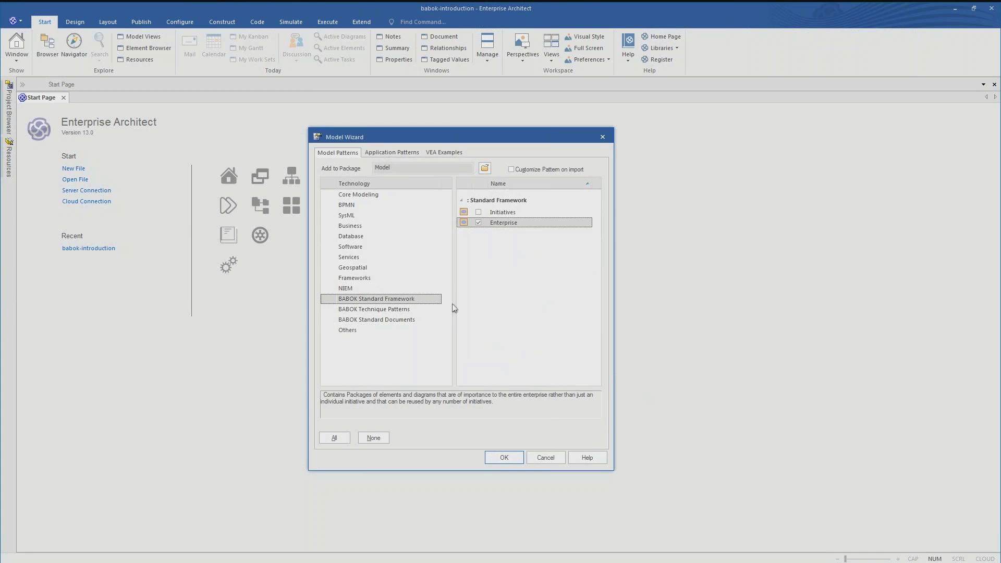
pyautogui.click(511, 169)
pyautogui.click(501, 458)
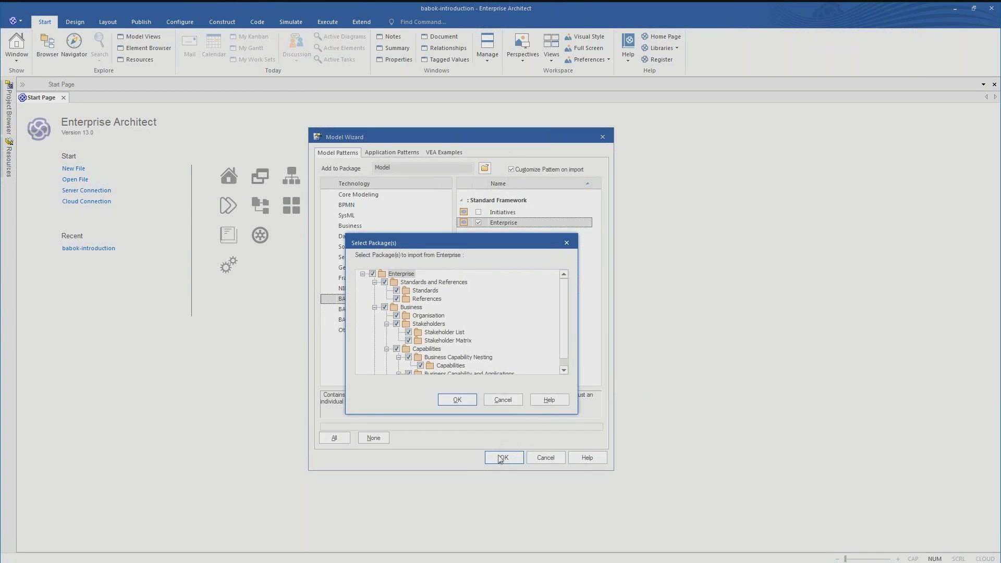
# Exclude the Standards and References and Value Chain packages, and import the remaining Enterprise packages
pyautogui.click(384, 282)
pyautogui.scroll(-2, 565, 287)
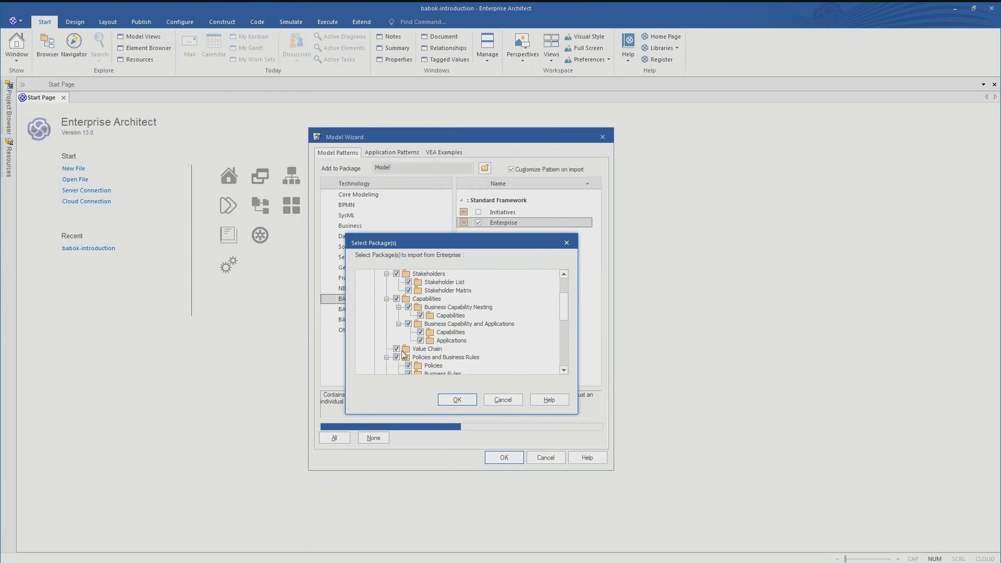
pyautogui.click(396, 349)
pyautogui.moveTo(569, 312); pyautogui.dragTo(564, 336)
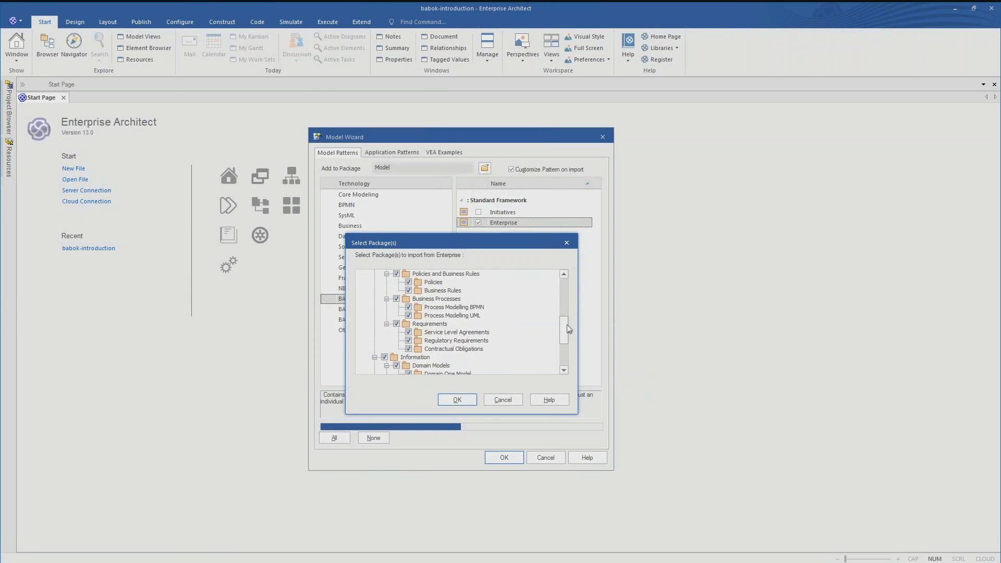
pyautogui.moveTo(565, 331); pyautogui.dragTo(566, 368)
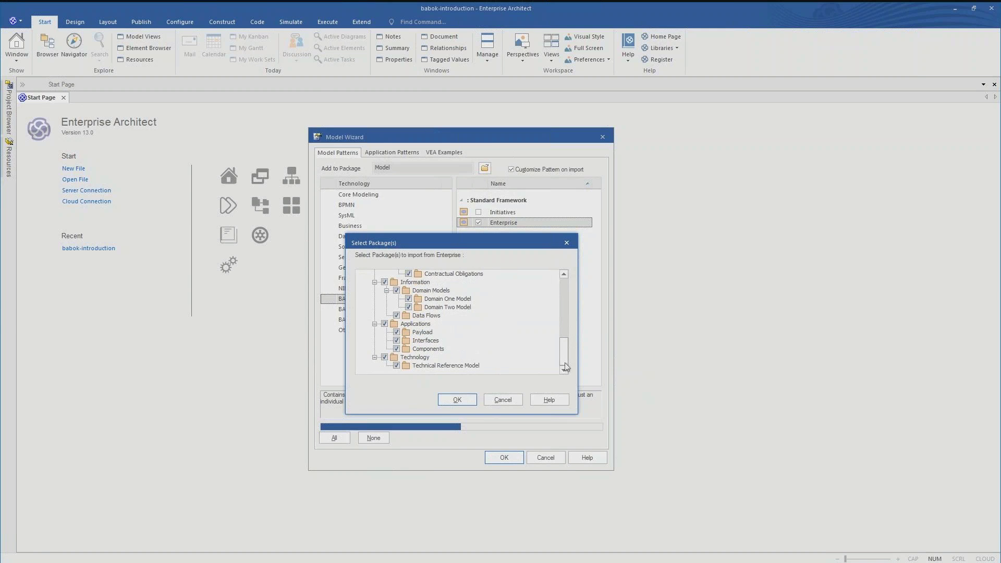
pyautogui.click(457, 400)
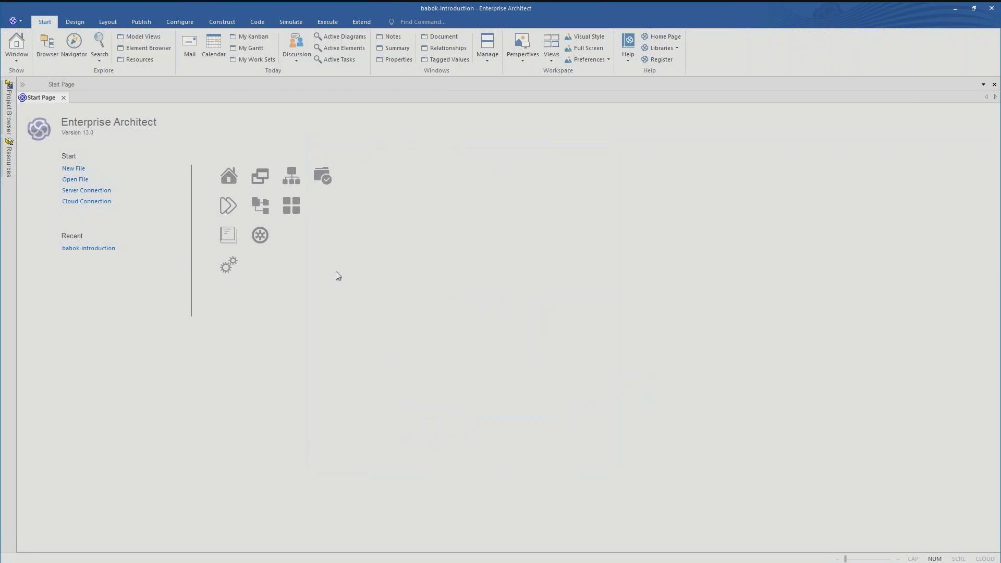
# Open the Organization Chart diagram from the Business package's Organisation folder and keep the Project Browser pinned open
pyautogui.click(10, 118)
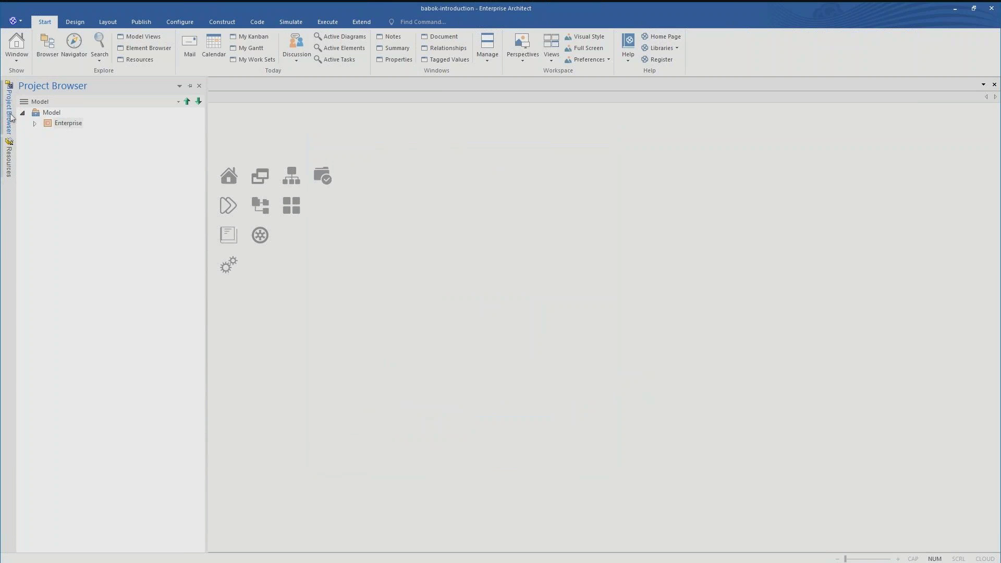
pyautogui.click(46, 134)
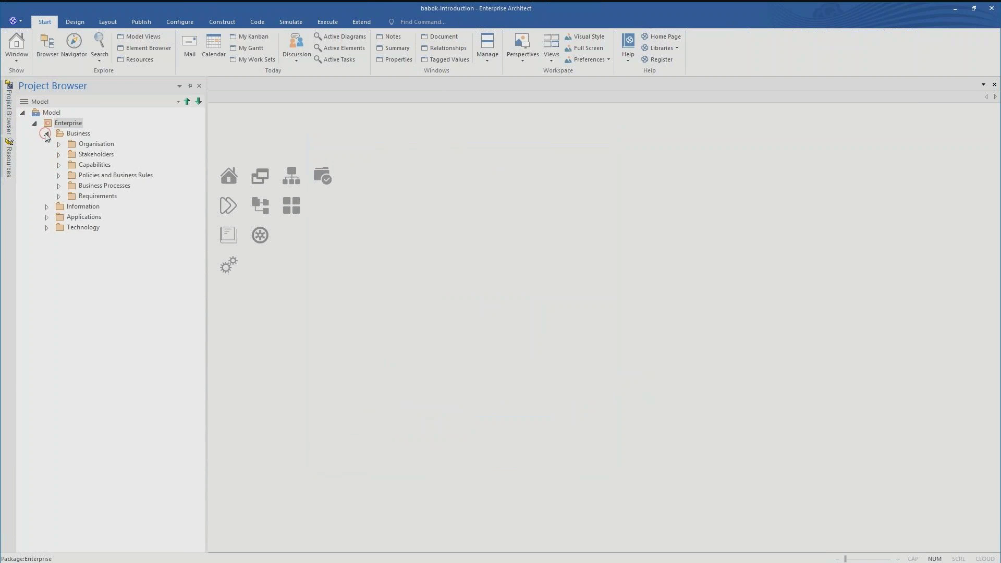
pyautogui.click(59, 144)
pyautogui.doubleClick(113, 155)
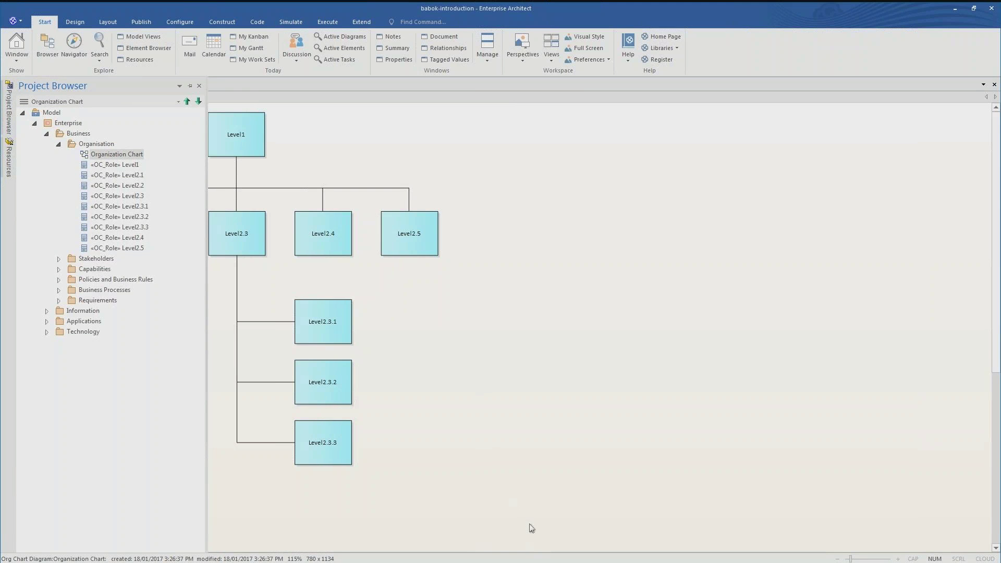
pyautogui.click(190, 87)
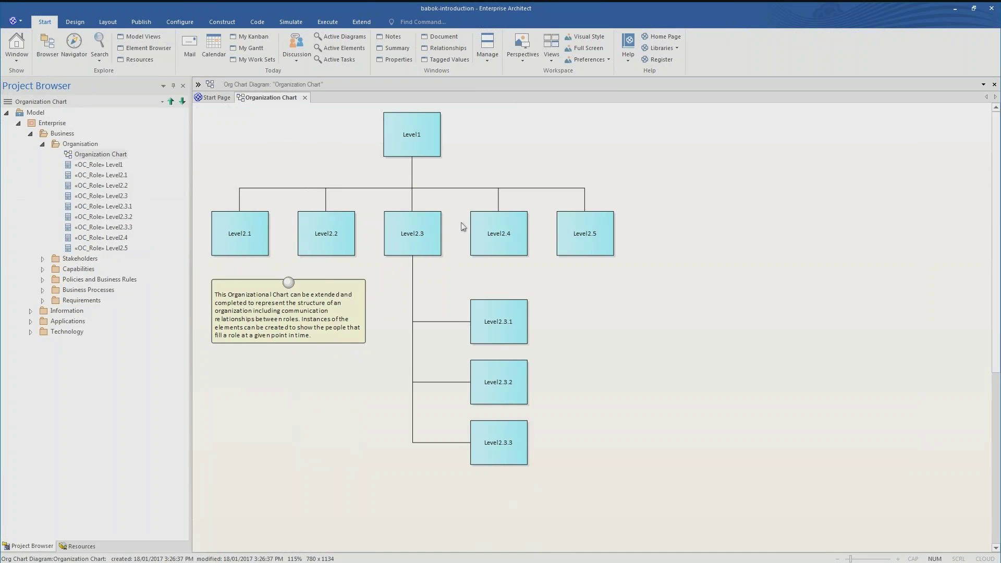
# Rename the Level1 role at the head of the organization chart with a person's first name
pyautogui.click(417, 137)
pyautogui.doubleClick(416, 137)
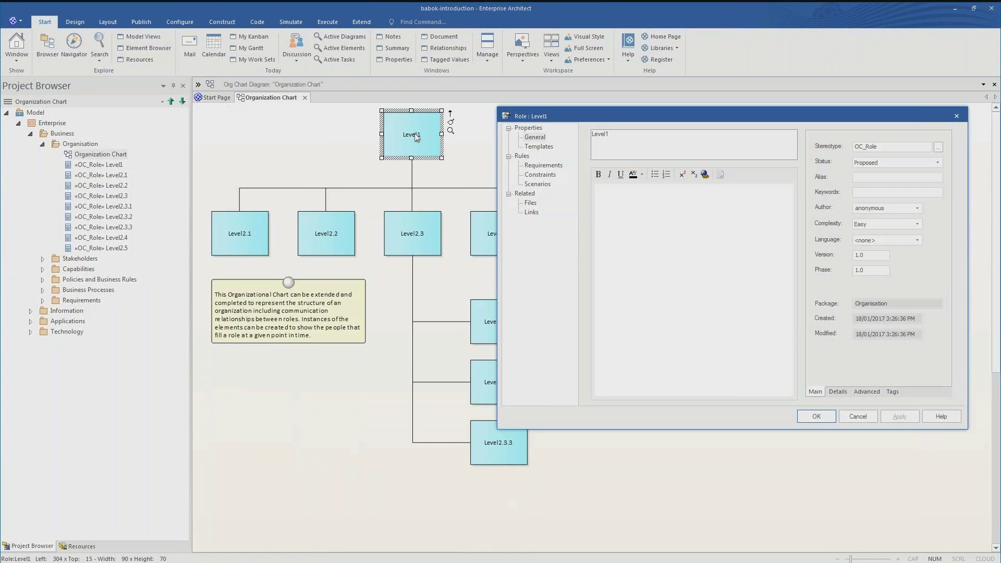
pyautogui.write('Geoff')
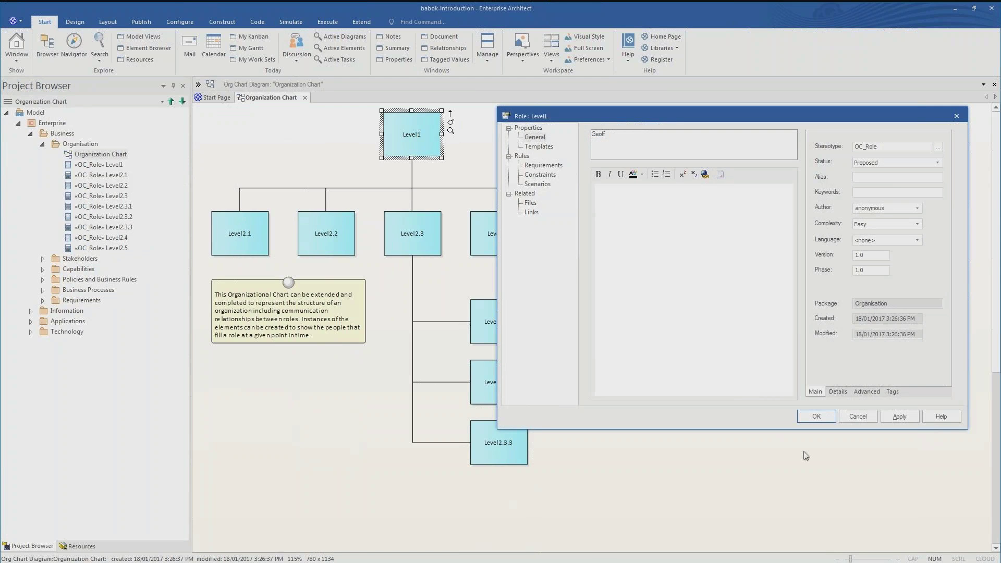
pyautogui.click(816, 416)
# Rename the Level2.1 role in the organization chart with a person's first name
pyautogui.doubleClick(251, 238)
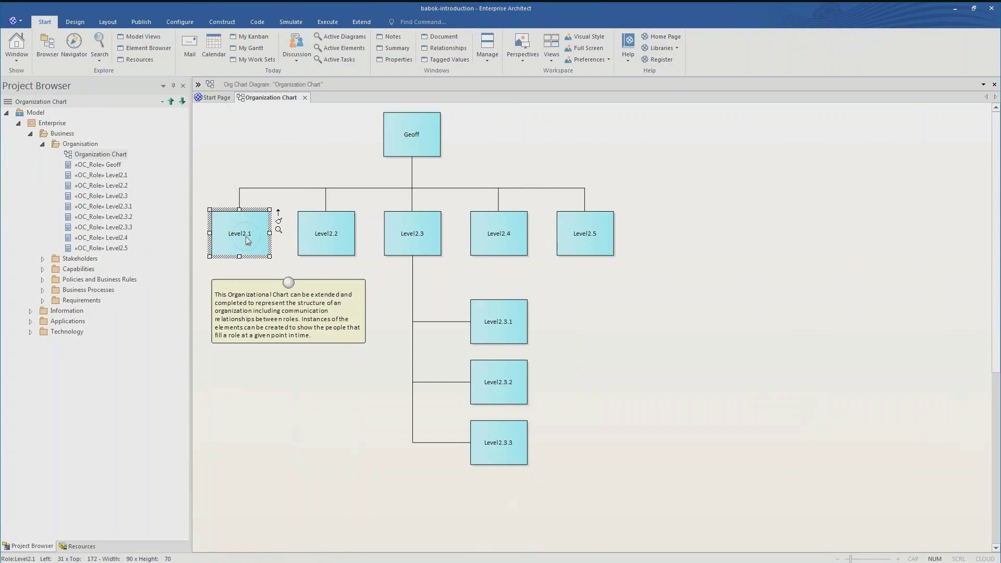
pyautogui.doubleClick(626, 136)
pyautogui.write('Tom')
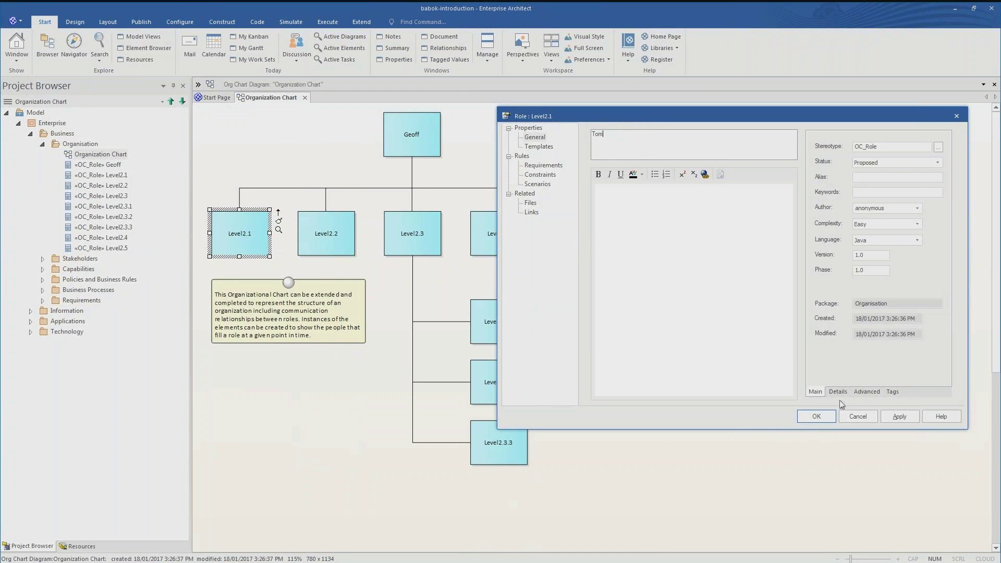
pyautogui.click(817, 417)
# Rename the Level2.2 role with a person's first name and set its notes to "Enter a detailed job description."
pyautogui.click(336, 237)
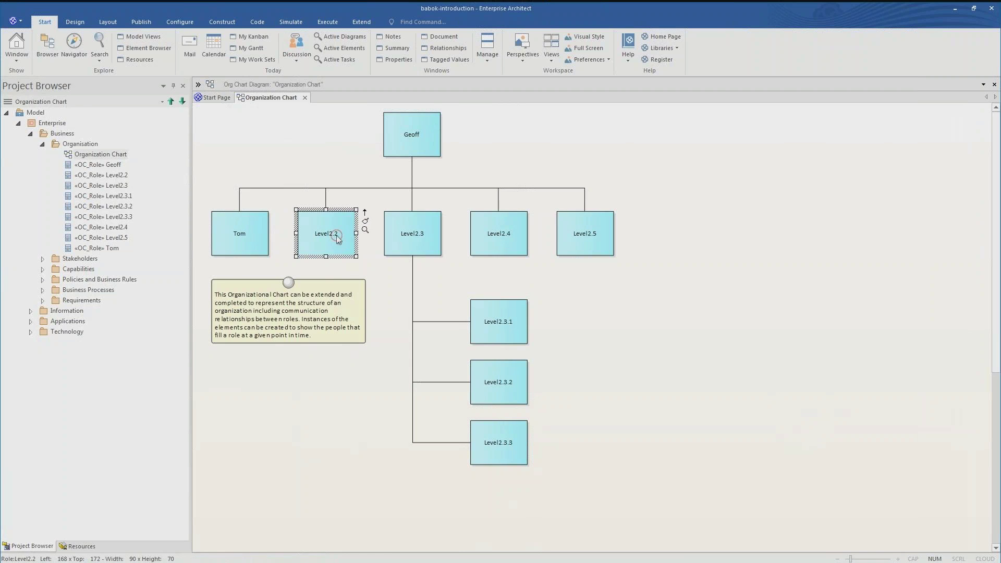
pyautogui.rightClick(339, 240)
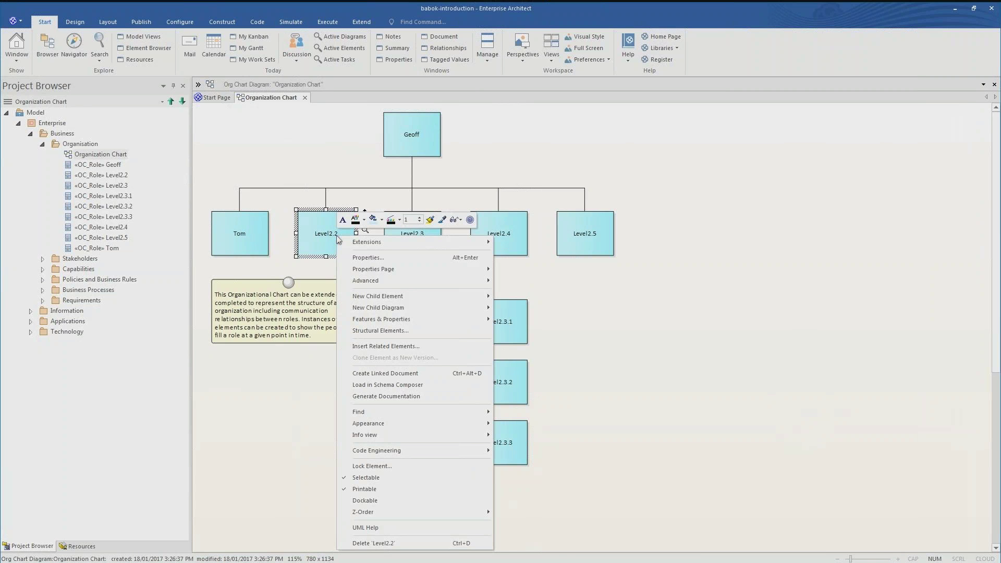
pyautogui.click(363, 255)
pyautogui.moveTo(618, 134); pyautogui.dragTo(559, 133)
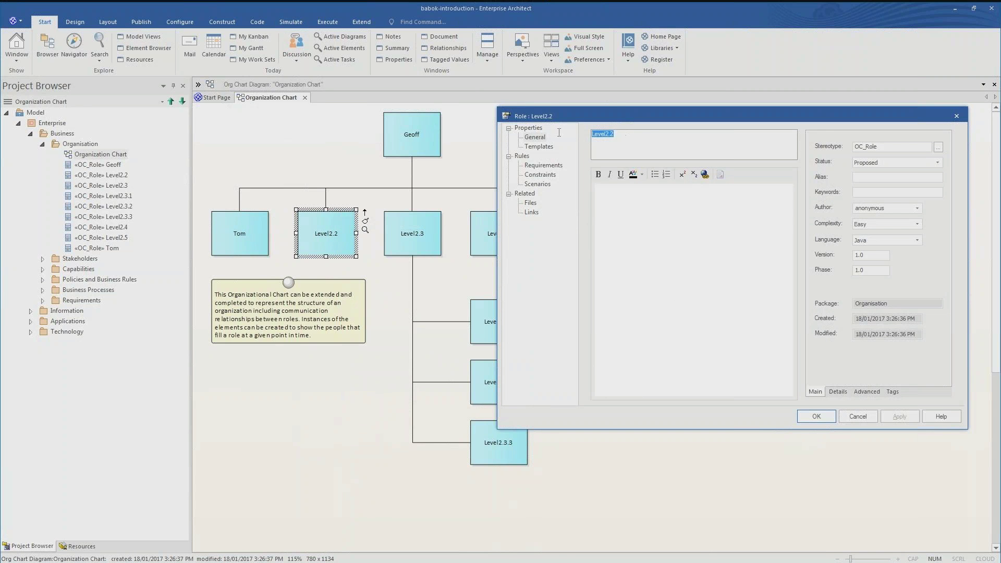
pyautogui.write('Simon')
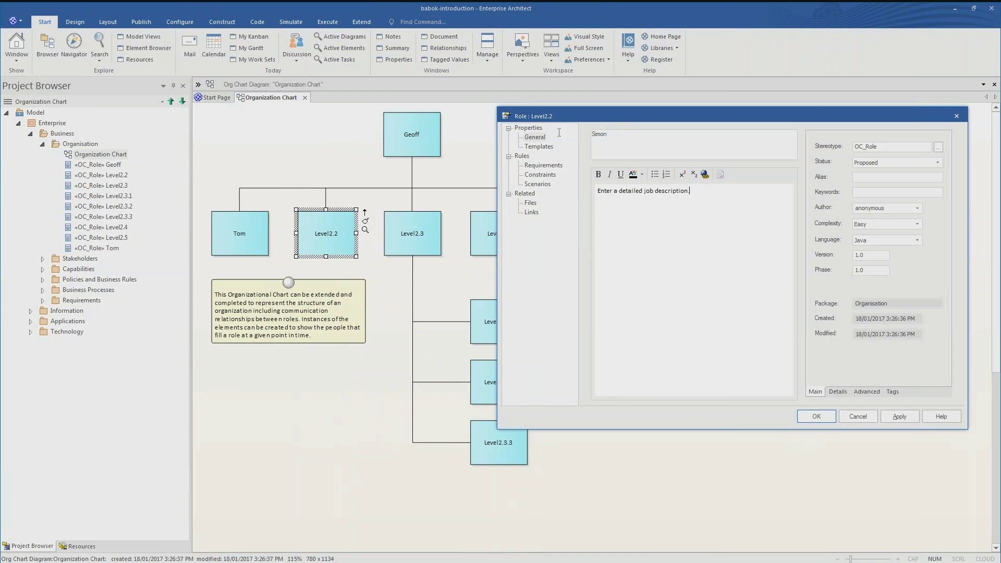
pyautogui.click(816, 417)
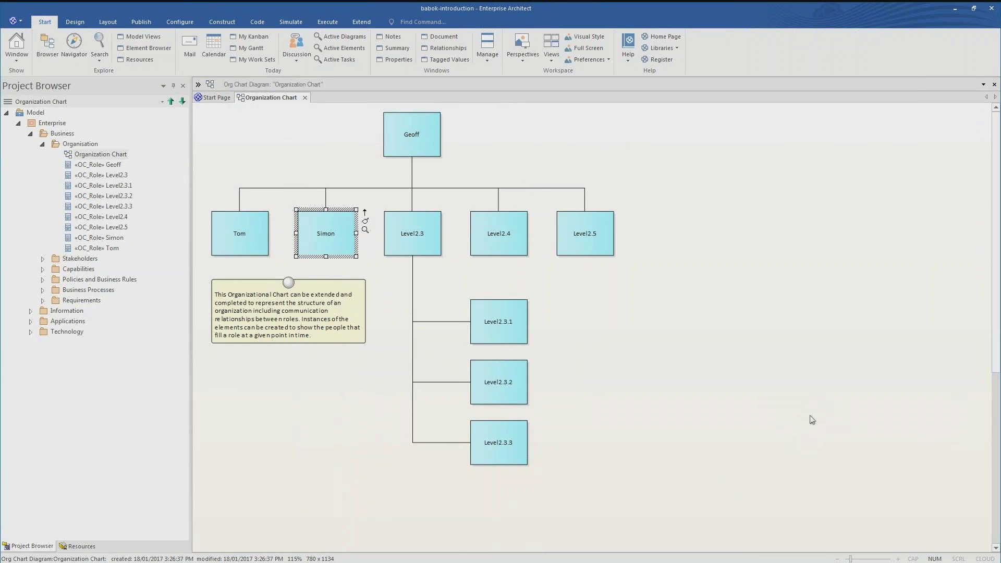
# Collapse the Organisation package and open the Stakeholder List diagram from the Stakeholders package
pyautogui.click(44, 144)
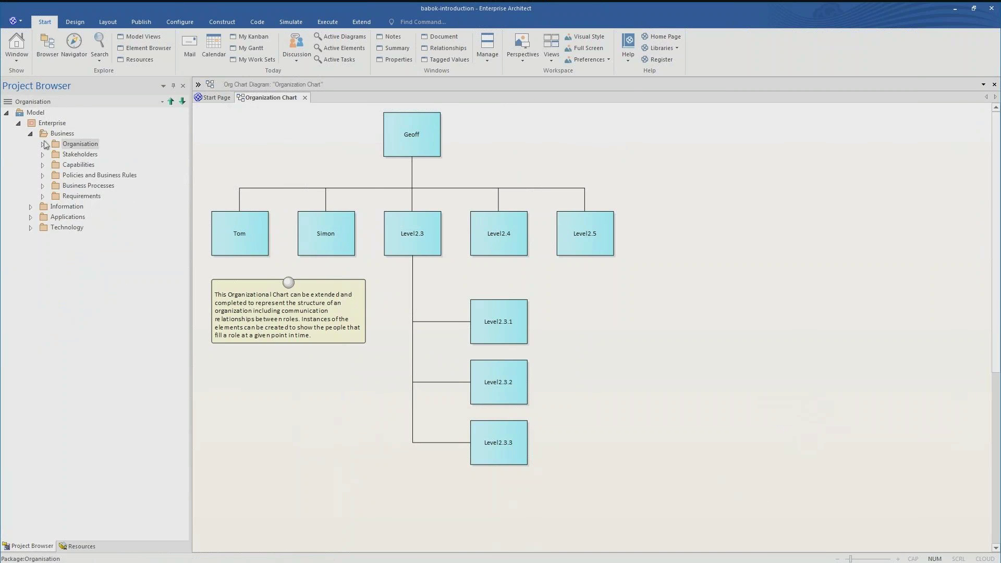
pyautogui.click(43, 155)
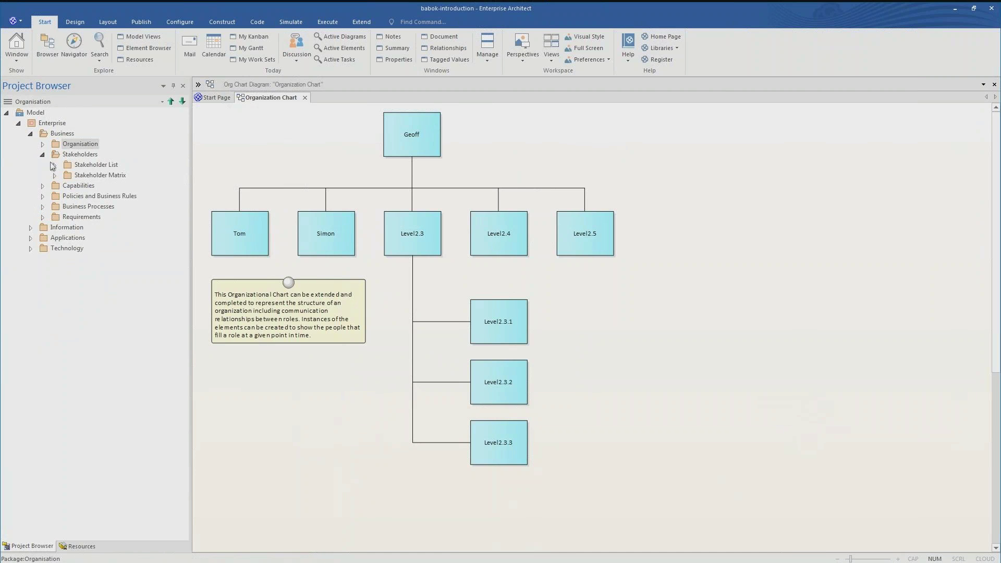
pyautogui.click(56, 166)
pyautogui.click(107, 176)
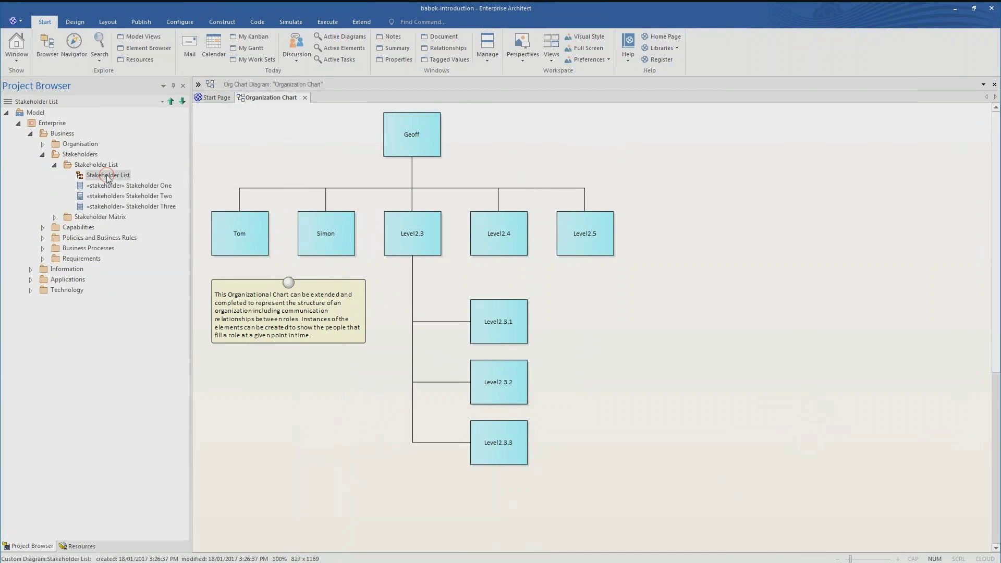
pyautogui.doubleClick(108, 176)
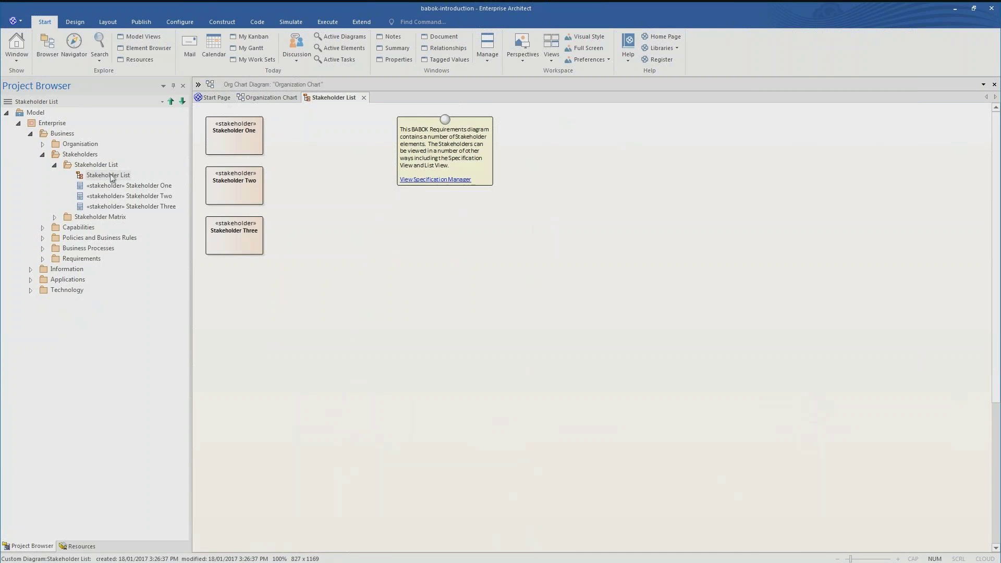
# Rename the Stakeholder One element as "Insurance companies"
pyautogui.click(234, 136)
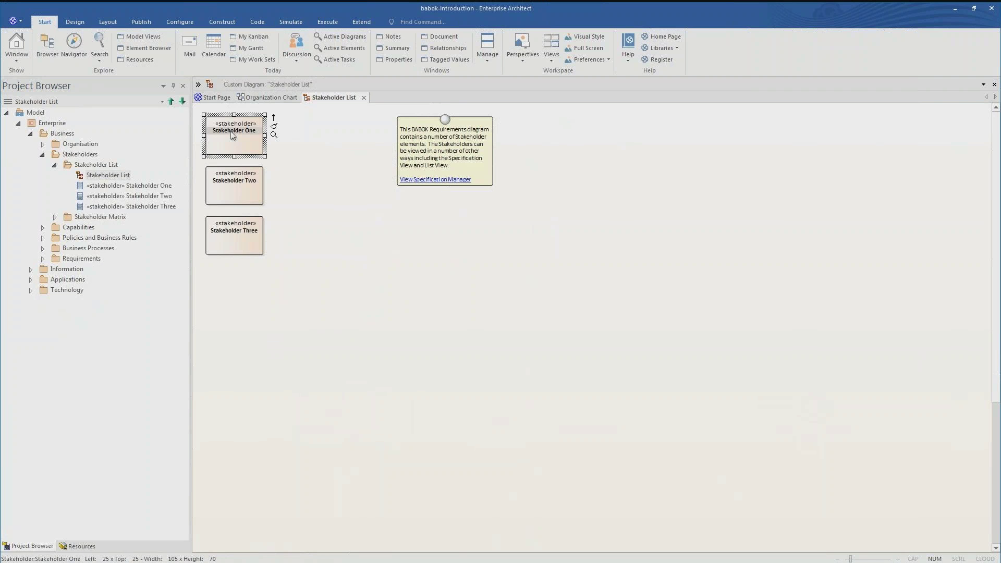
pyautogui.doubleClick(233, 135)
pyautogui.moveTo(637, 134); pyautogui.dragTo(525, 136)
pyautogui.write('In')
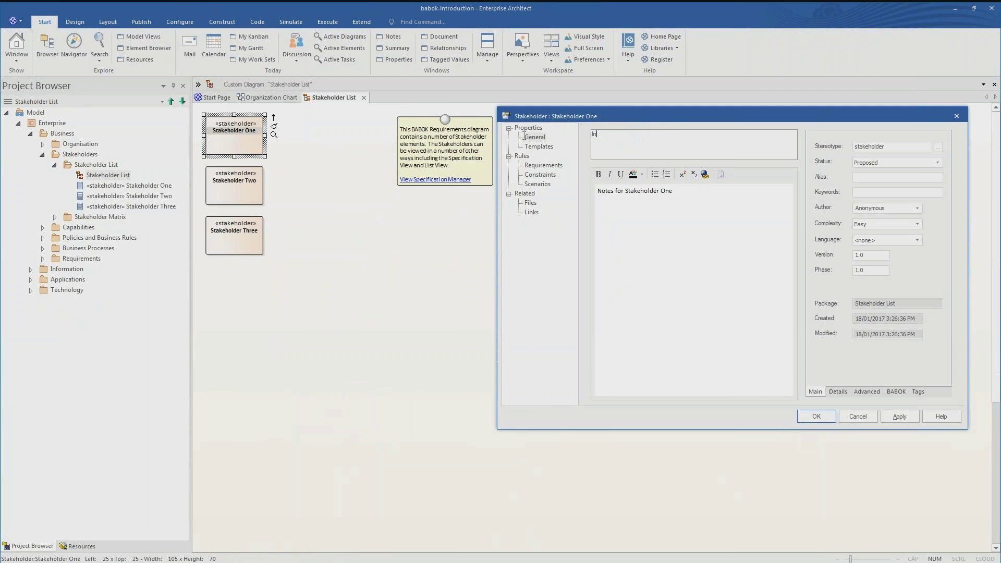
pyautogui.write('surance companies')
pyautogui.click(814, 417)
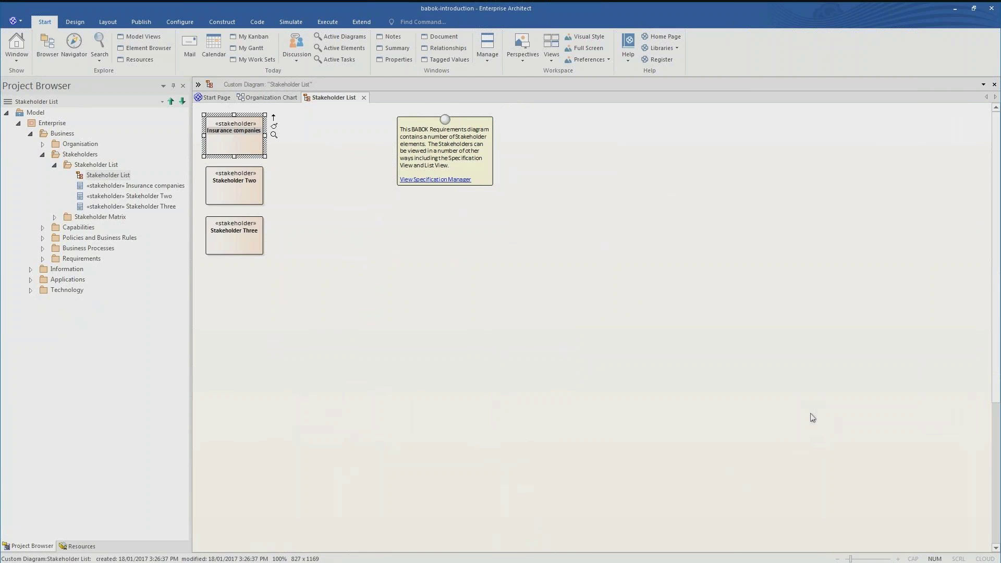
# Rename the Stakeholder Two element in the Stakeholder List diagram as "NGO"
pyautogui.doubleClick(245, 185)
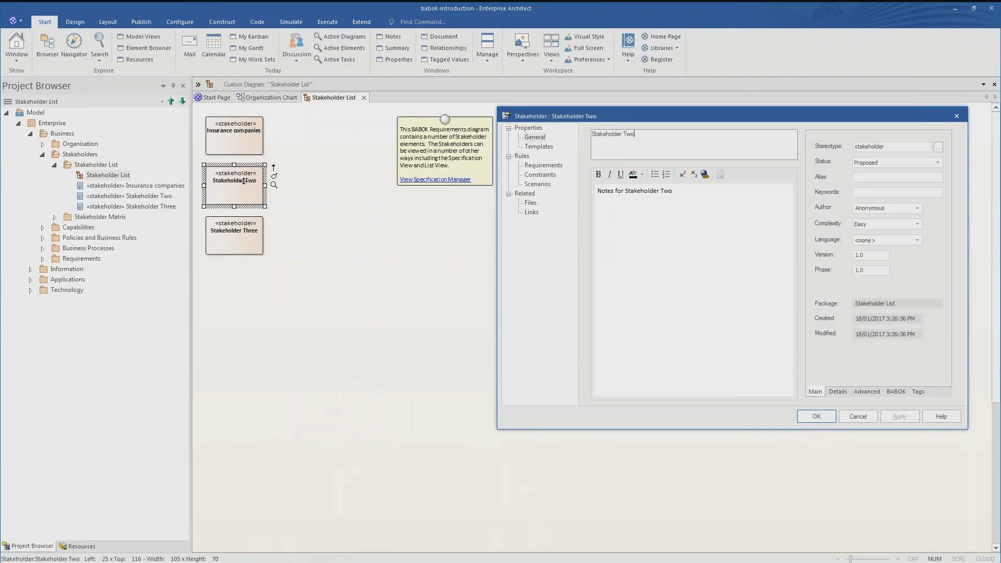
pyautogui.write('NGO')
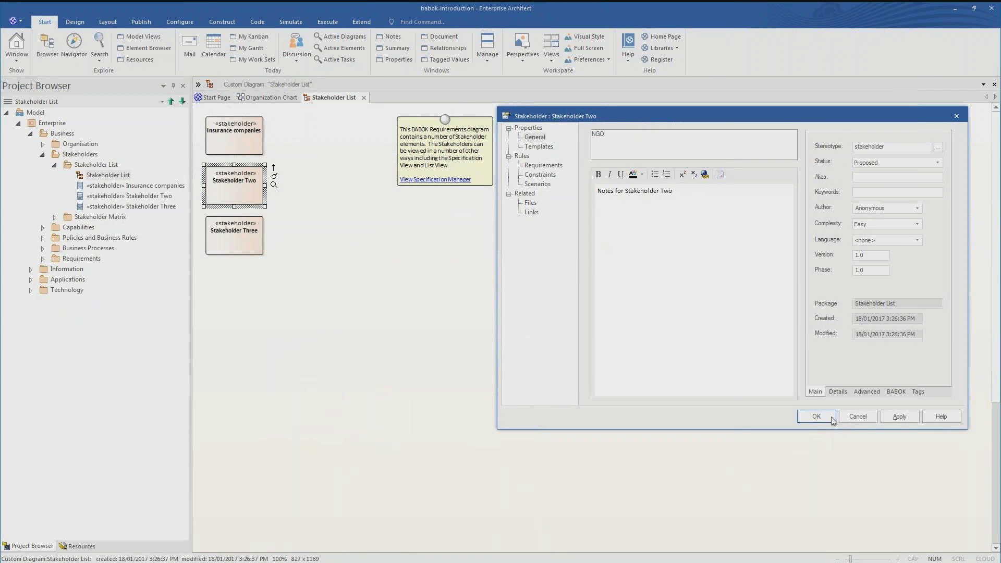
pyautogui.click(833, 417)
# Rename the Stakeholder Three element in the Stakeholder List diagram as "Government Departments"
pyautogui.click(253, 238)
pyautogui.doubleClick(253, 238)
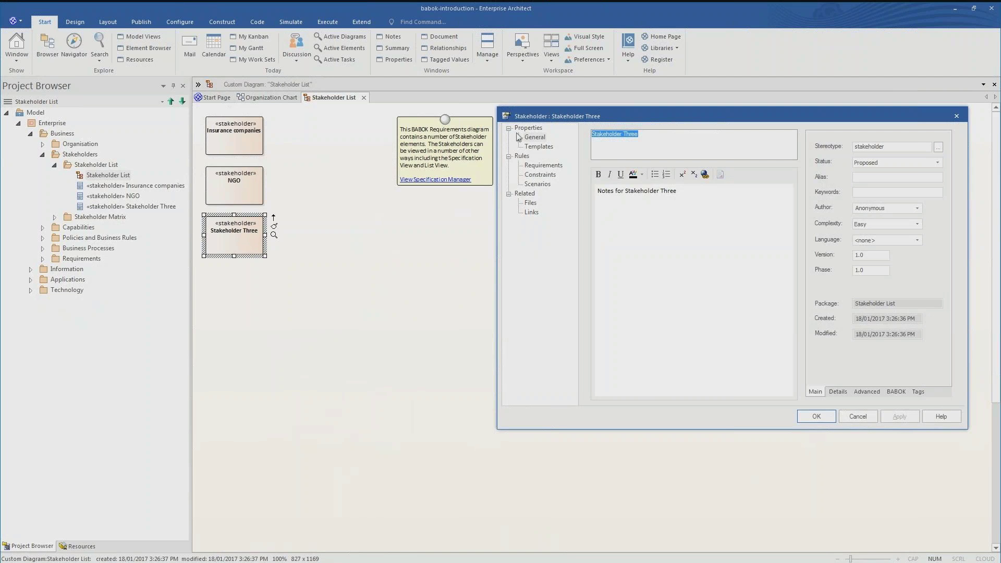
pyautogui.write('Government departments')
pyautogui.write('D')
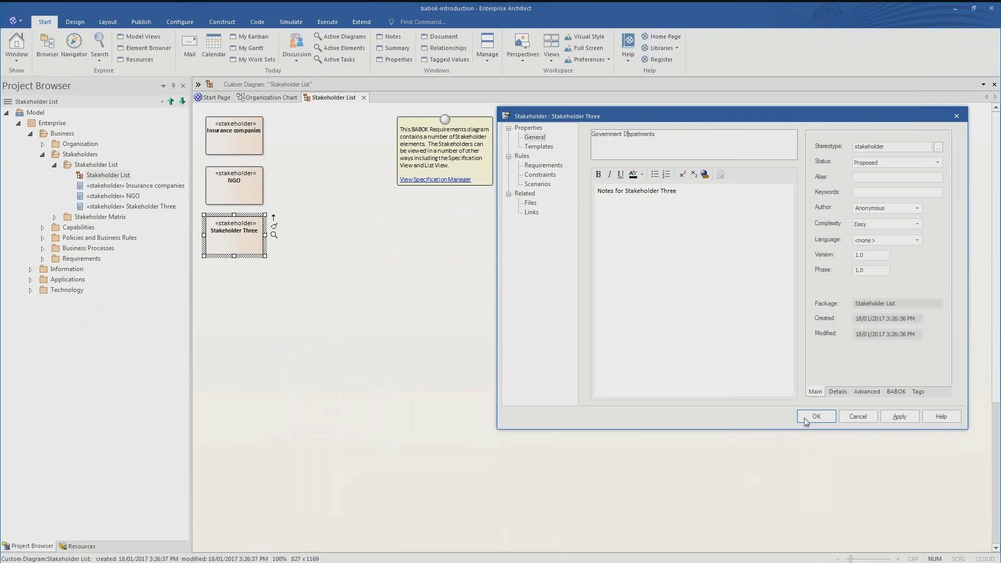
pyautogui.click(818, 417)
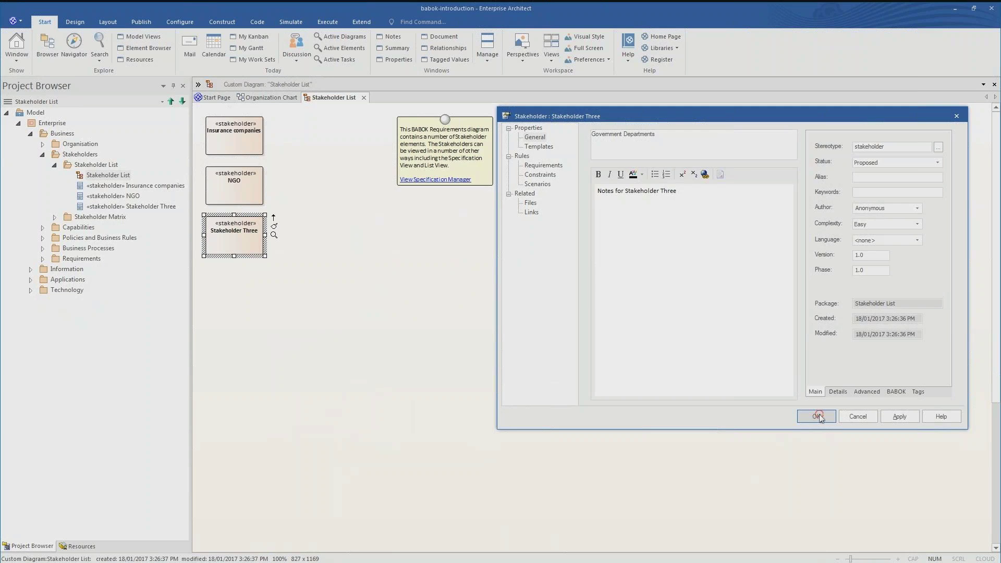
# Collapse the Stakeholder List package and open the Stakeholder Matrix diagram from its own package
pyautogui.click(54, 164)
pyautogui.click(55, 175)
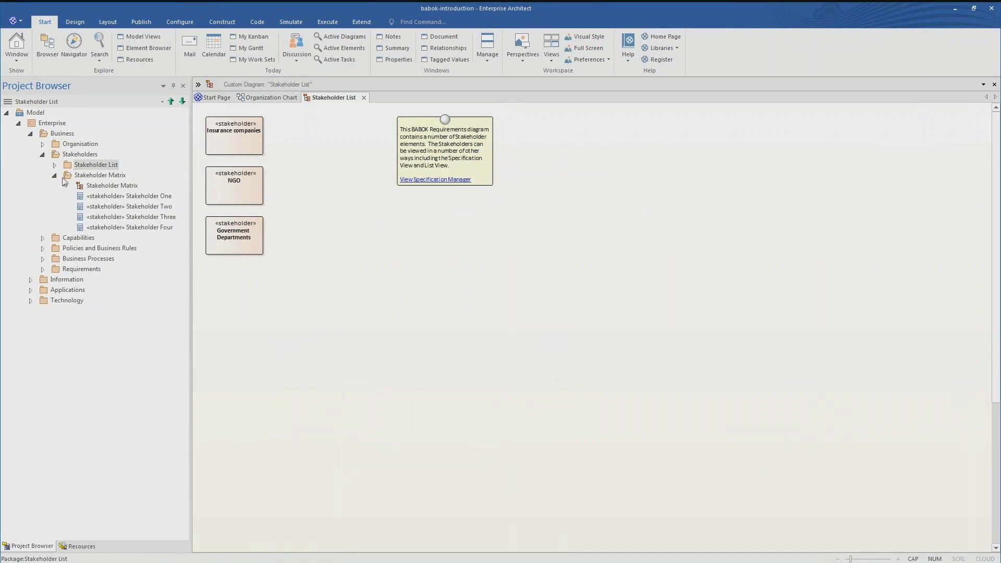
pyautogui.doubleClick(90, 186)
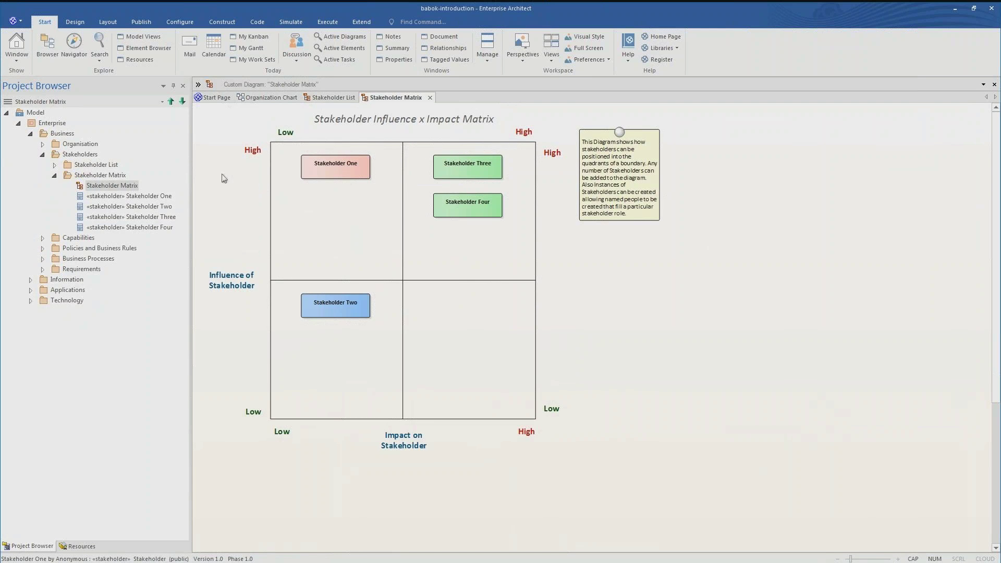
# Expand the Capabilities and the Policies and Business Rules packages, and open the Business Rules Analysis diagram
pyautogui.click(42, 238)
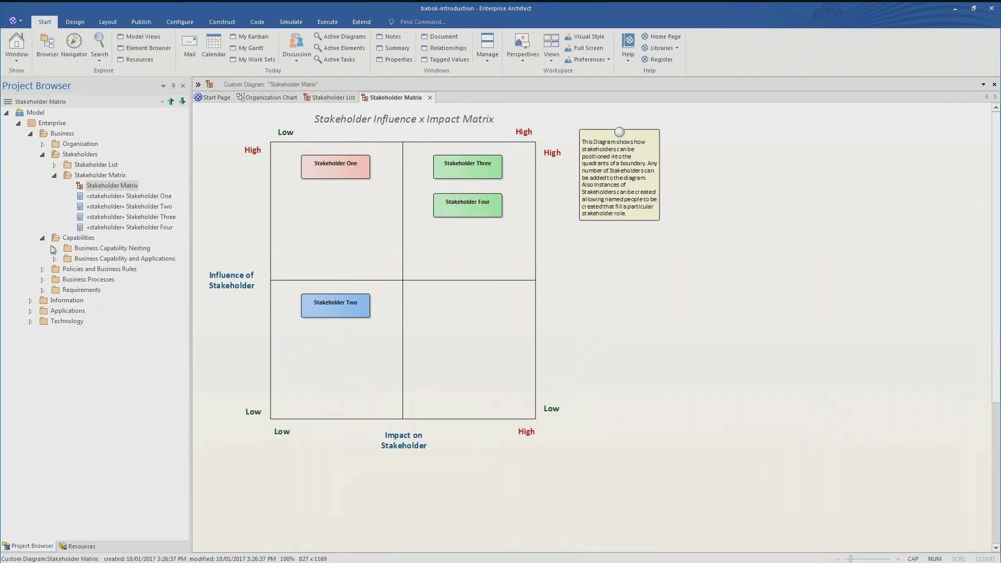
pyautogui.click(41, 270)
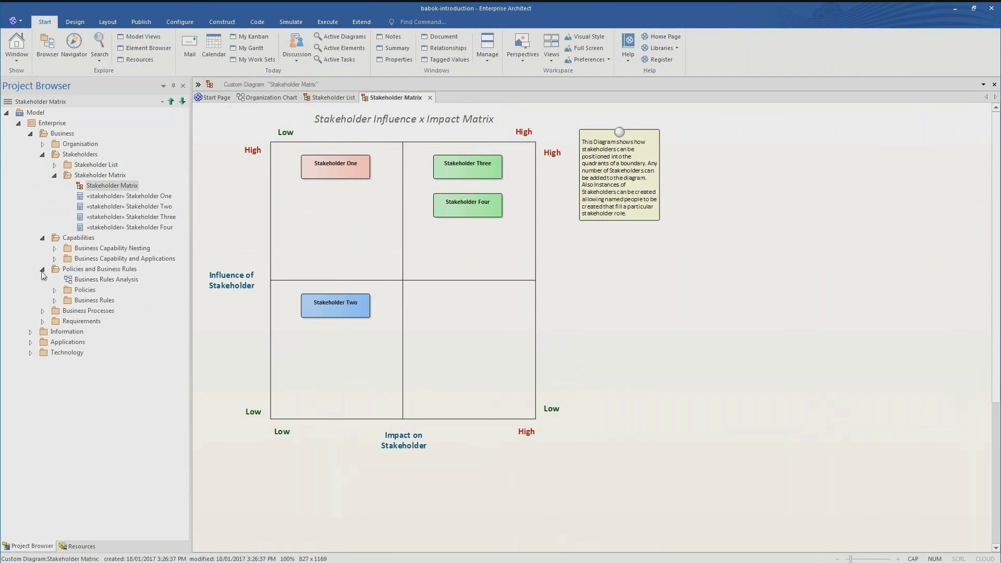
pyautogui.click(55, 301)
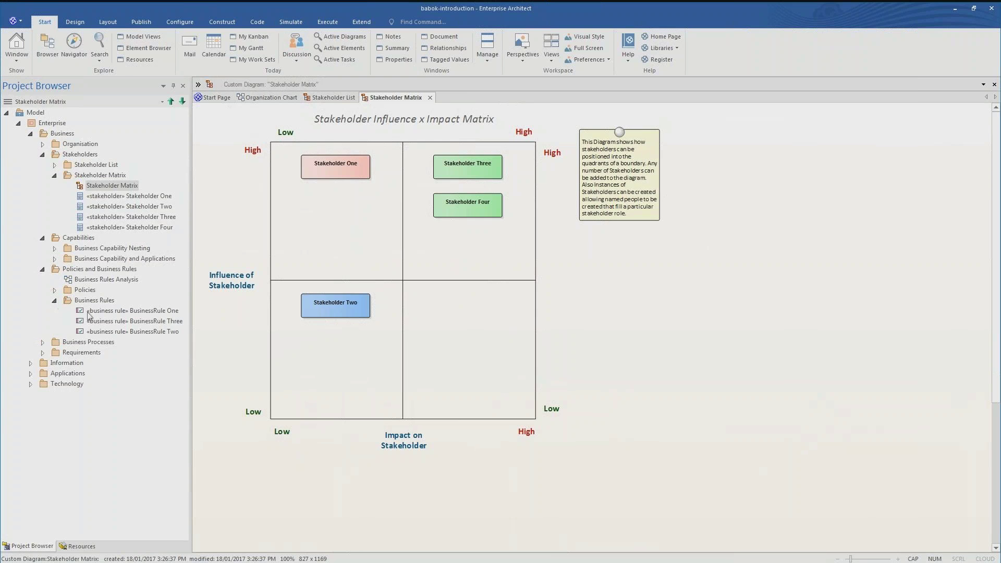
pyautogui.click(106, 280)
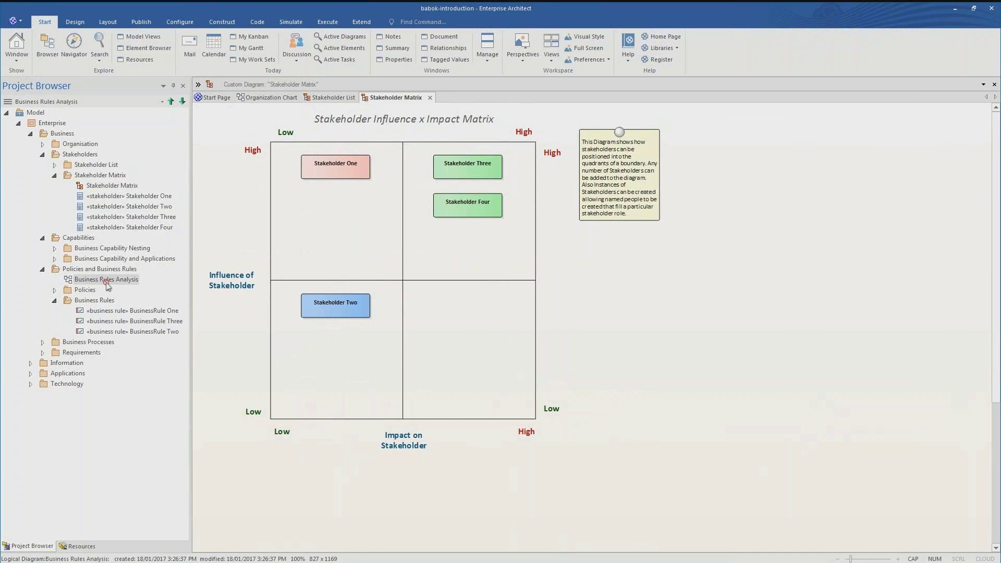
pyautogui.doubleClick(106, 282)
# Rename the BusinessRule One element in the Business Rules Analysis diagram as "Make webinars simple"
pyautogui.click(343, 176)
pyautogui.doubleClick(343, 174)
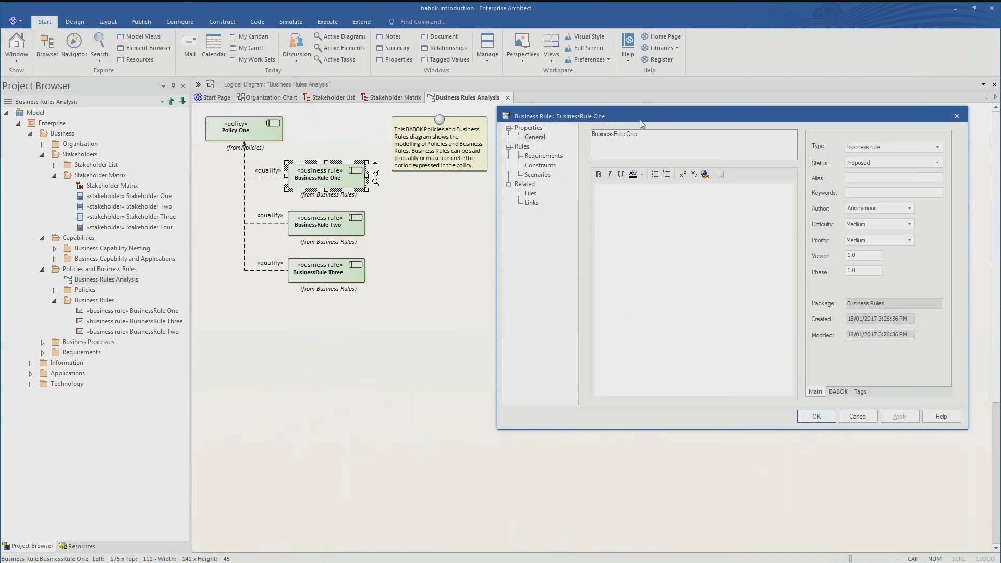
pyautogui.write('mUST')
pyautogui.press('BackSpace')
pyautogui.press('BackSpace')
pyautogui.press('BackSpace')
pyautogui.press('BackSpace')
pyautogui.write('Make webinars sim')
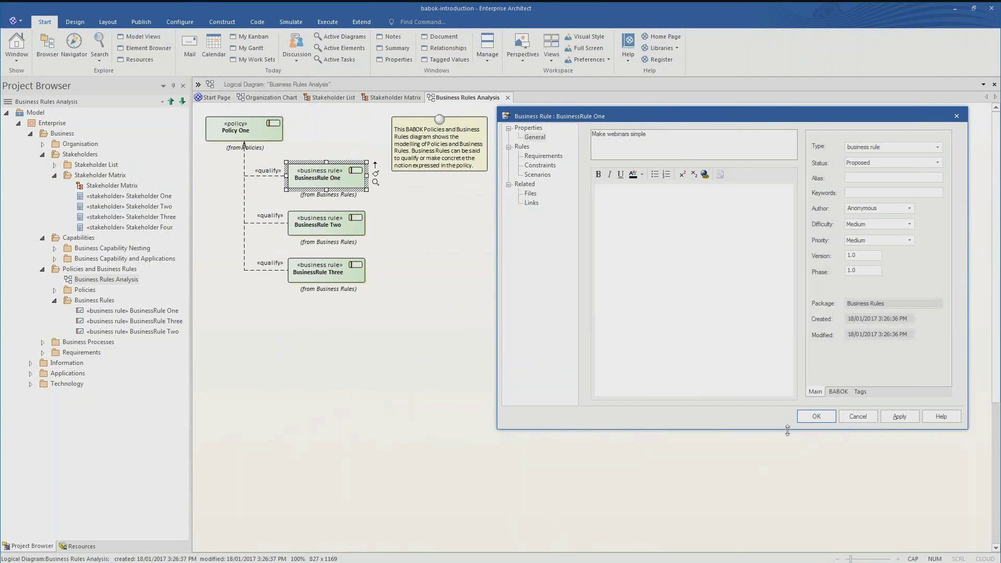
pyautogui.click(819, 420)
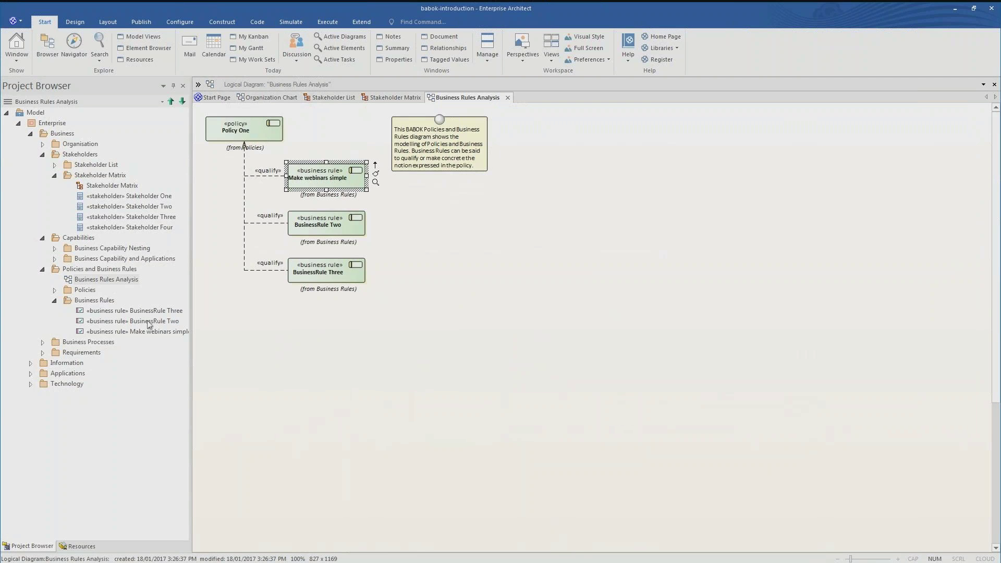
# Open the Process Modelling BPMN diagram under Business Process One in the Business Processes package
pyautogui.click(43, 343)
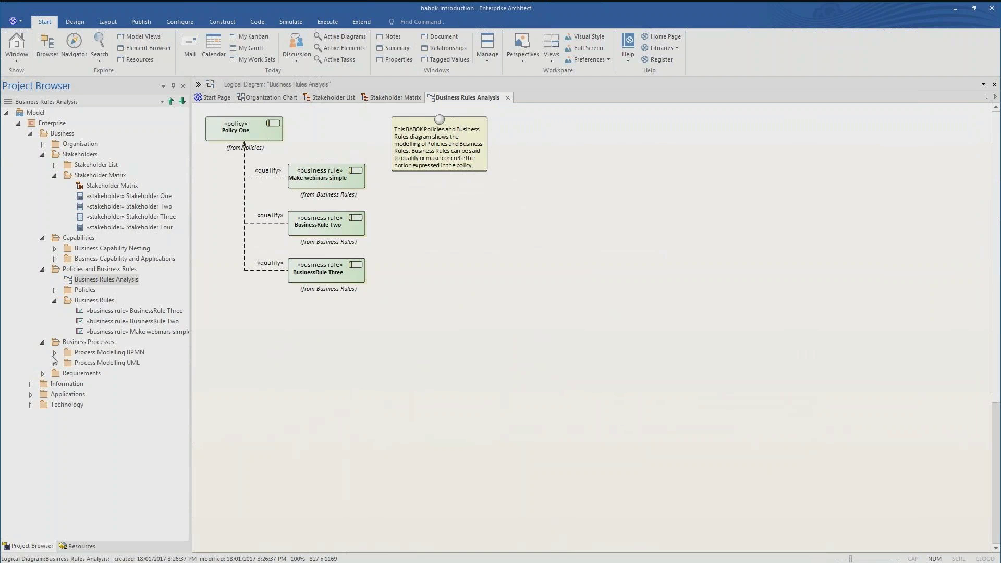
pyautogui.click(55, 353)
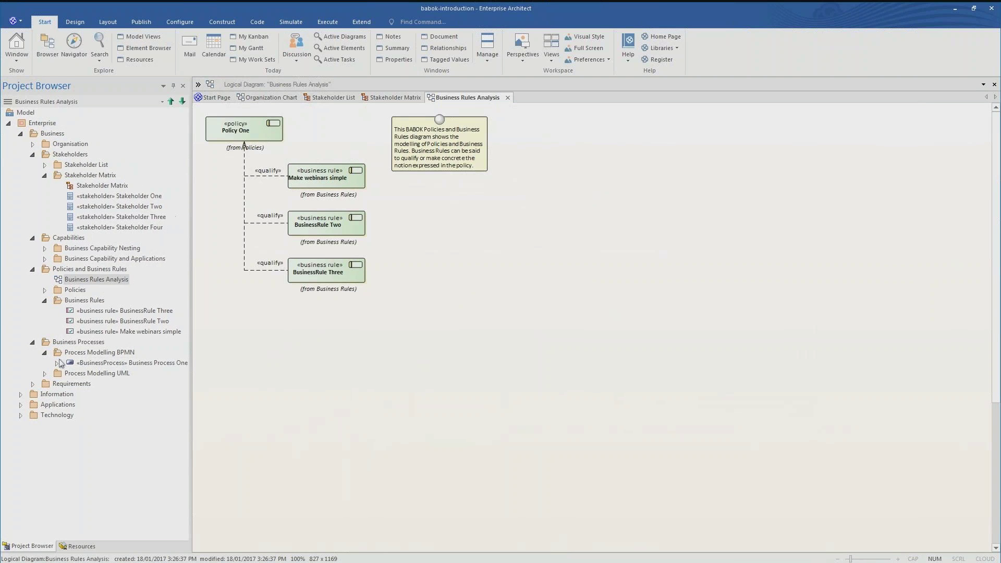
pyautogui.click(58, 363)
pyautogui.doubleClick(114, 376)
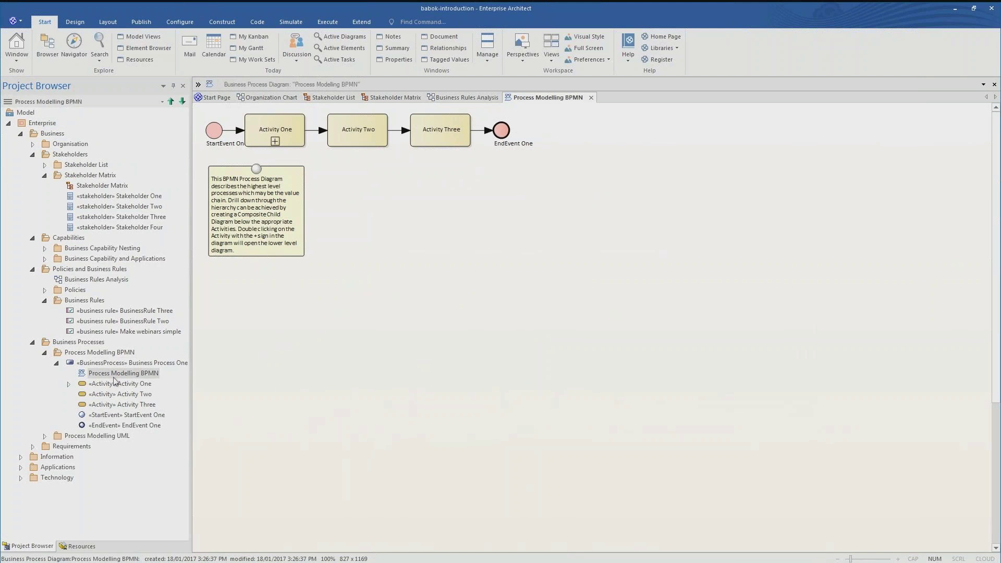
# Open the Process Modelling UML diagram under the Activity element in the Process Modelling UML package
pyautogui.click(44, 437)
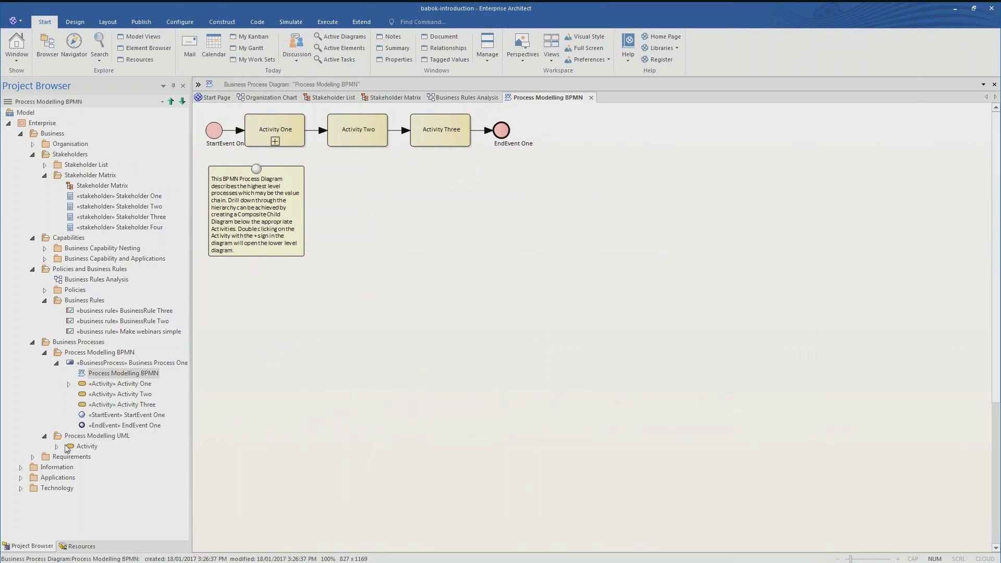
pyautogui.click(57, 447)
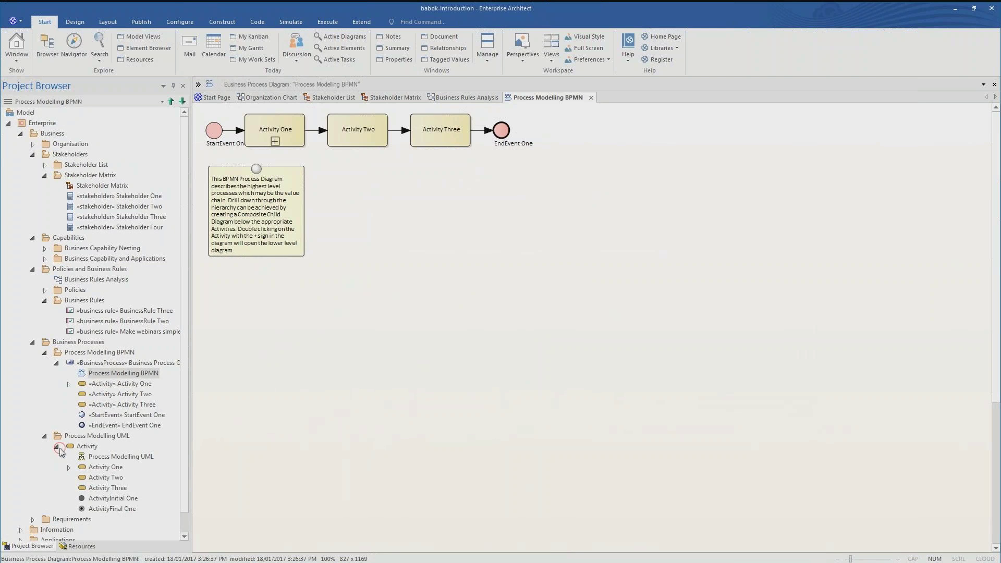
pyautogui.click(116, 457)
pyautogui.doubleClick(116, 457)
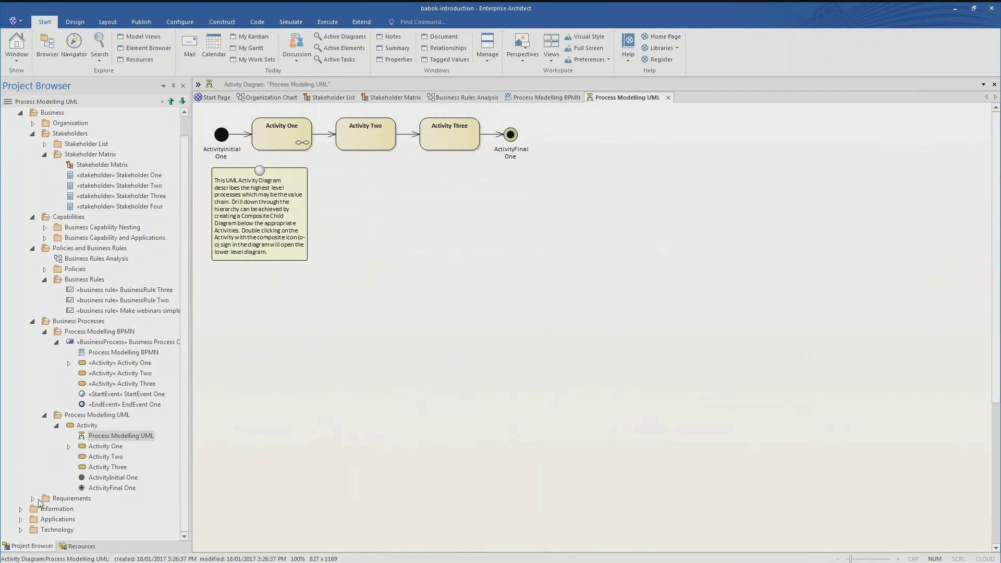
# Expand the Requirements package and its Contractual Obligations package to view the requirements inside
pyautogui.click(32, 499)
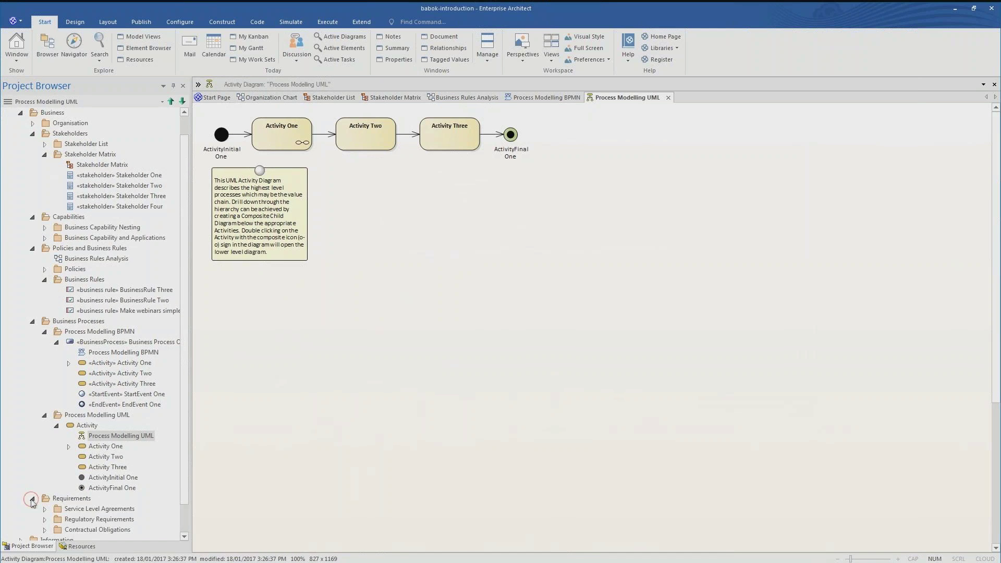
pyautogui.click(45, 530)
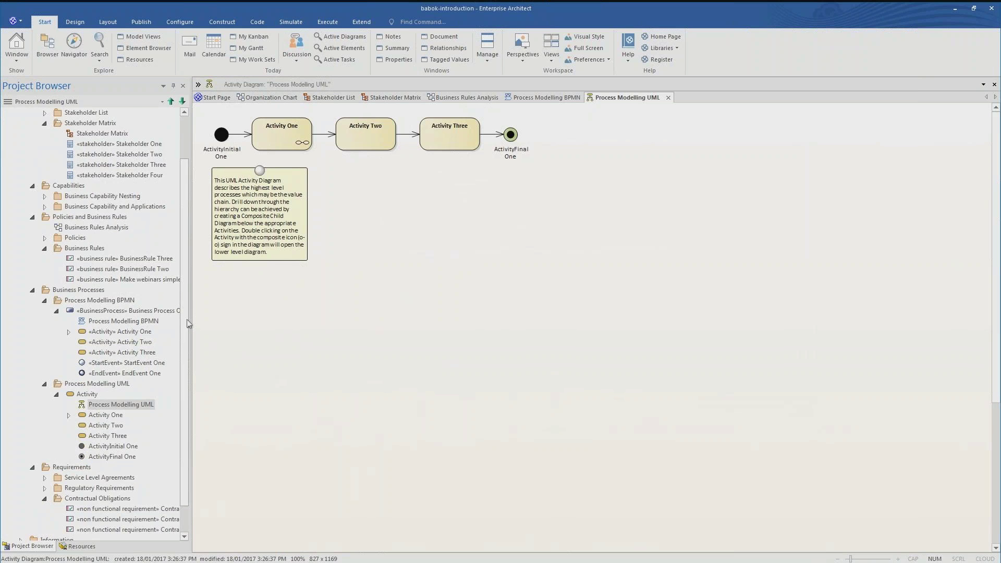
# Collapse the whole Enterprise package and select the Model root node
pyautogui.scroll(2, 18, 120)
pyautogui.click(19, 123)
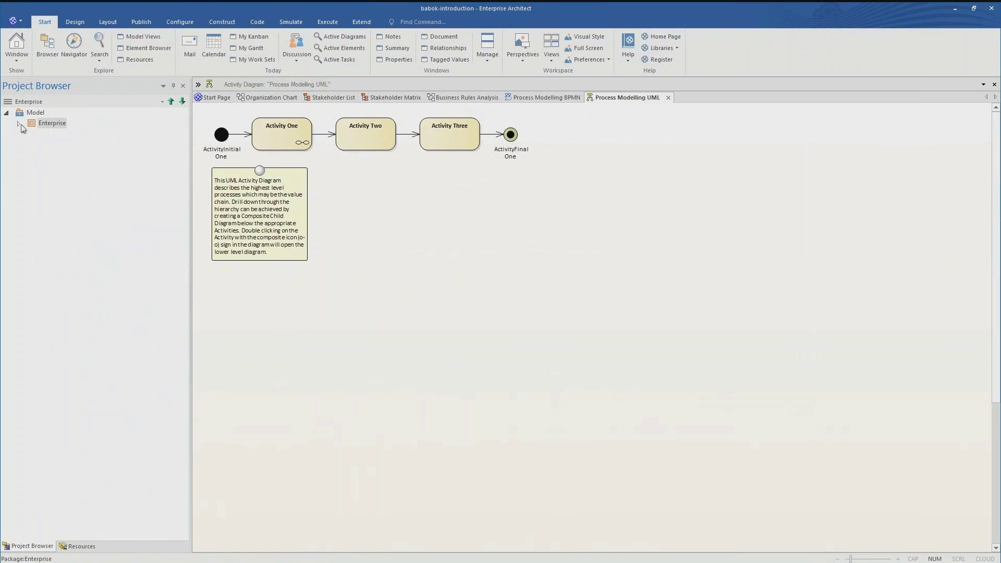
pyautogui.click(35, 112)
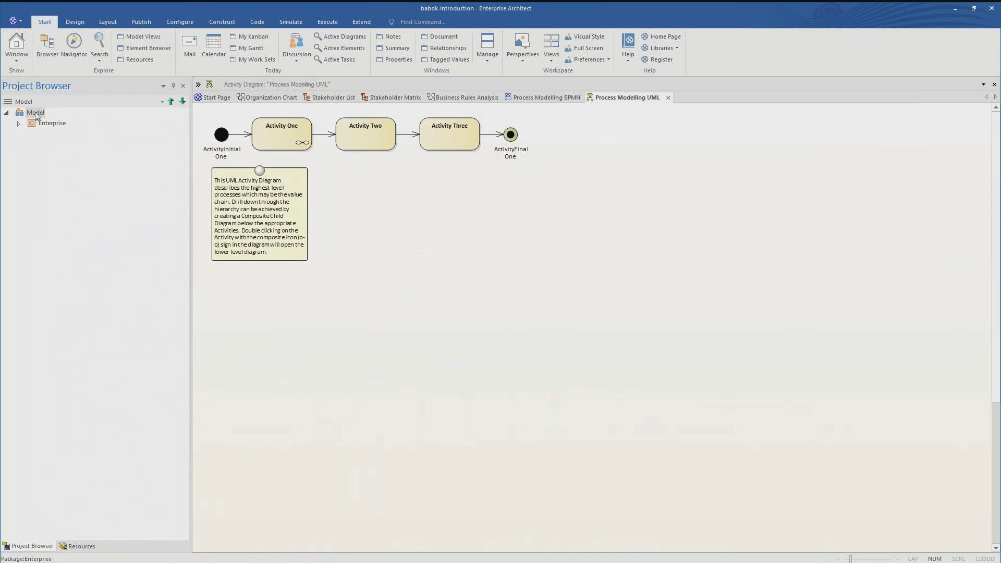